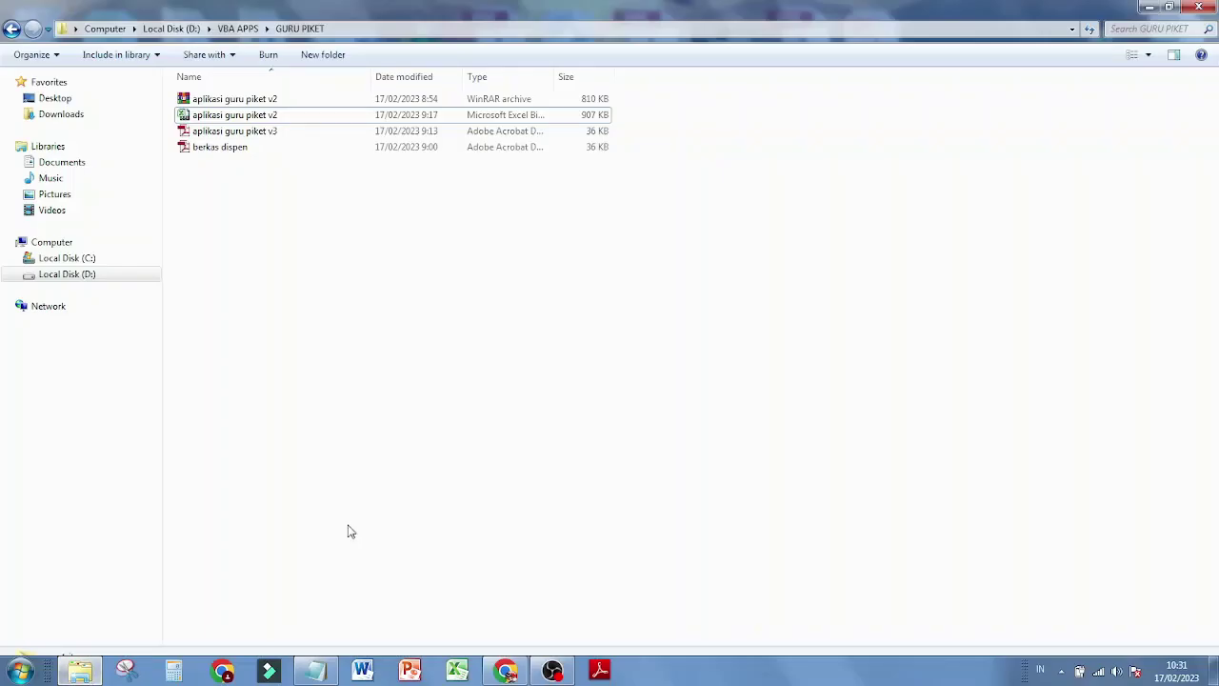
# Create a desktop shortcut to the aplikasi guru piket v2 workbook and place it in the desktop's right column
pyautogui.click(269, 118)
pyautogui.rightClick(269, 118)
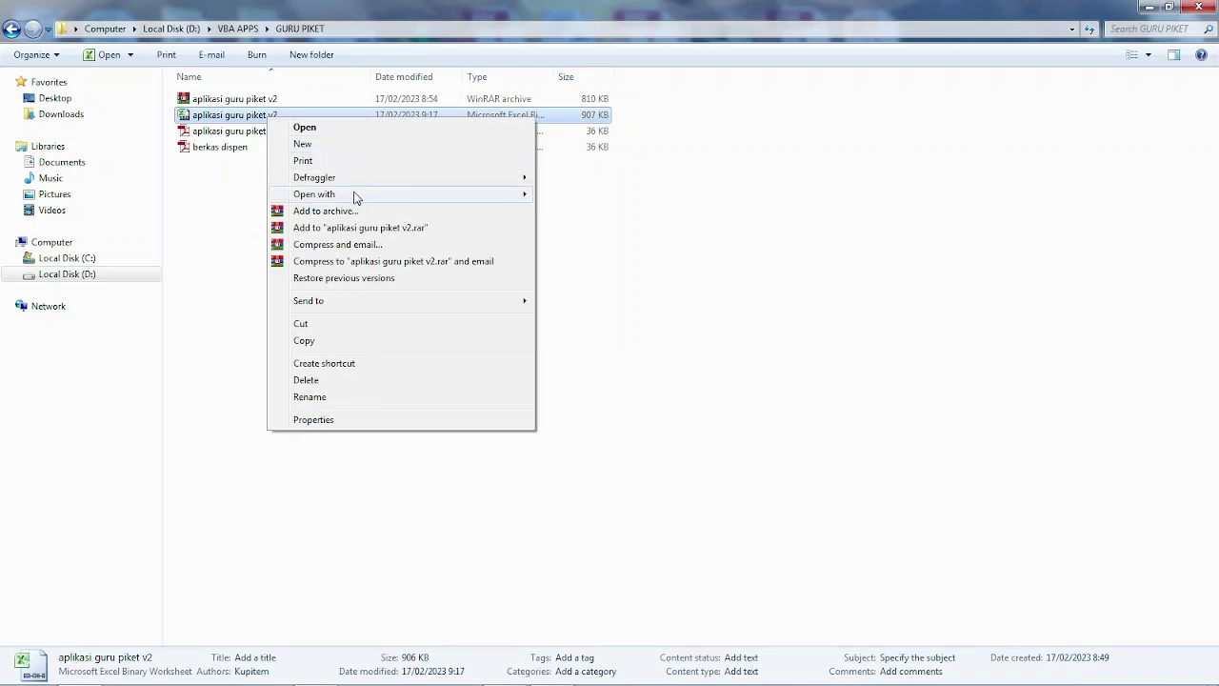
pyautogui.moveTo(484, 305)
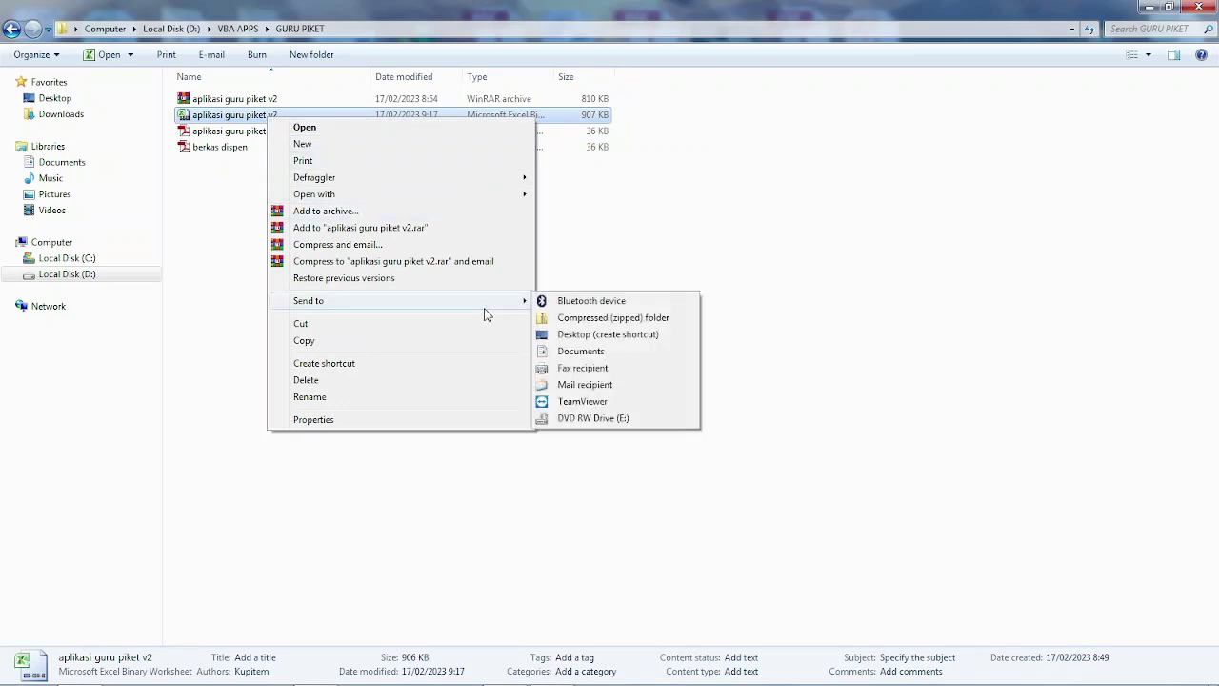
pyautogui.click(582, 335)
pyautogui.click(1198, 8)
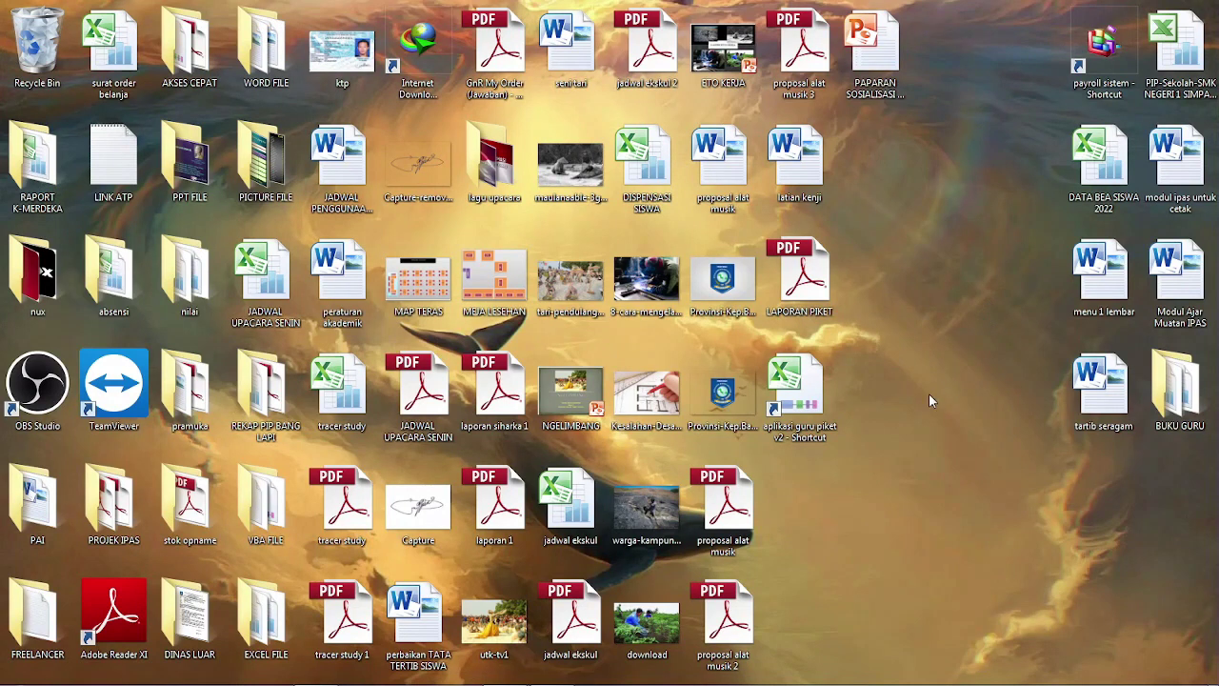
pyautogui.moveTo(798, 382); pyautogui.dragTo(1167, 495)
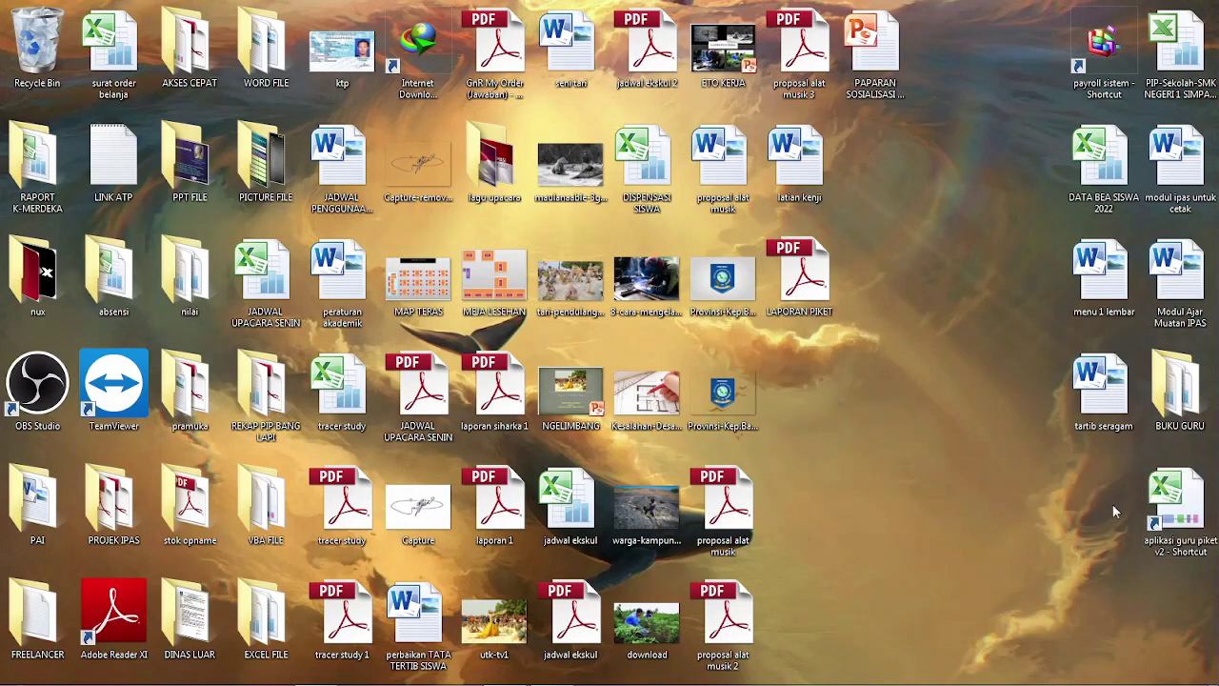
# Launch ASPENDIG from the new shortcut and delete the first dispensation record
pyautogui.doubleClick(1179, 501)
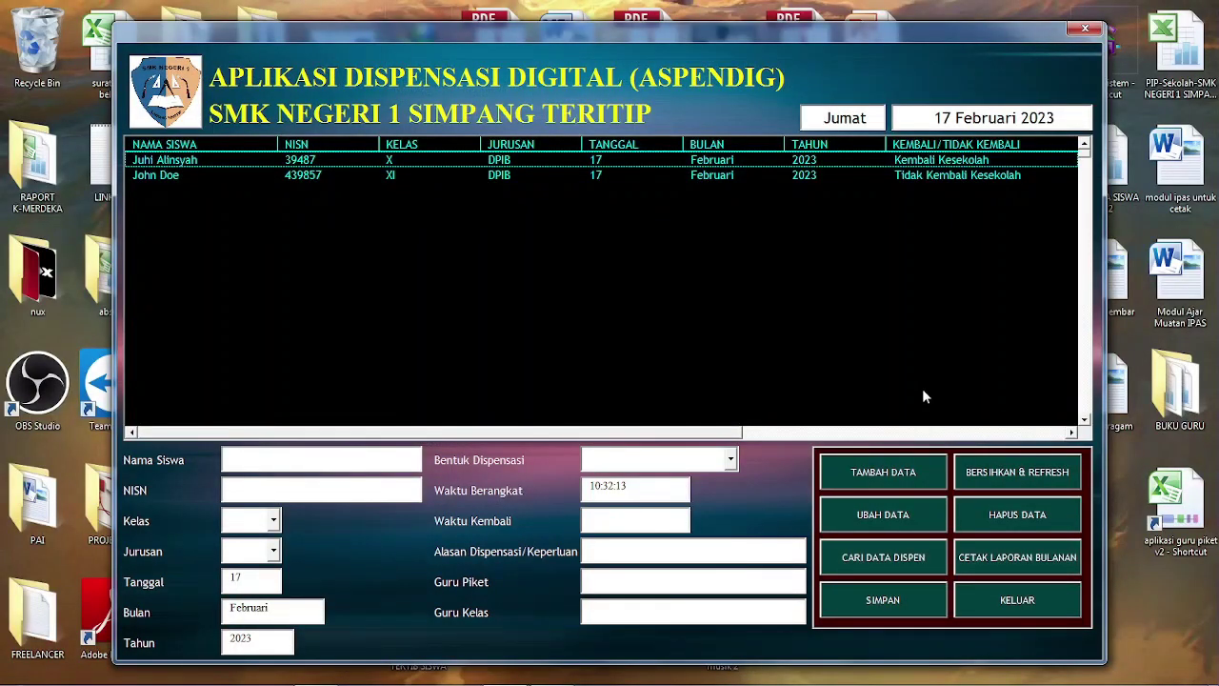
pyautogui.click(724, 164)
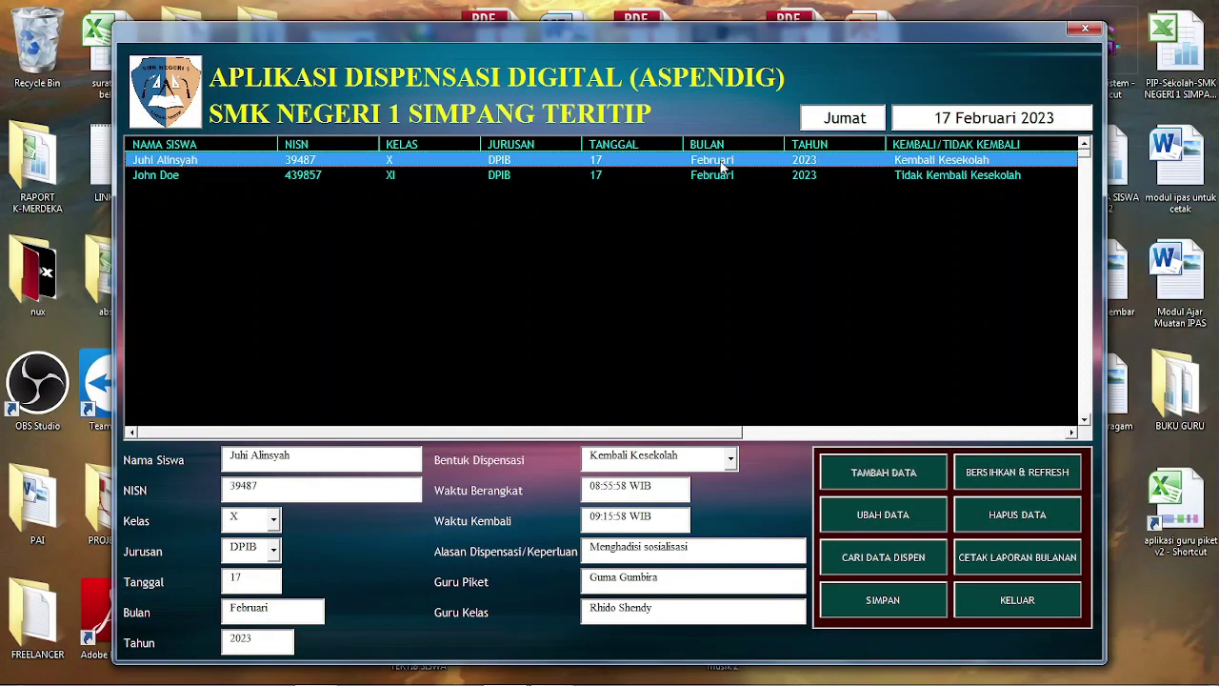
pyautogui.click(1012, 524)
pyautogui.click(619, 401)
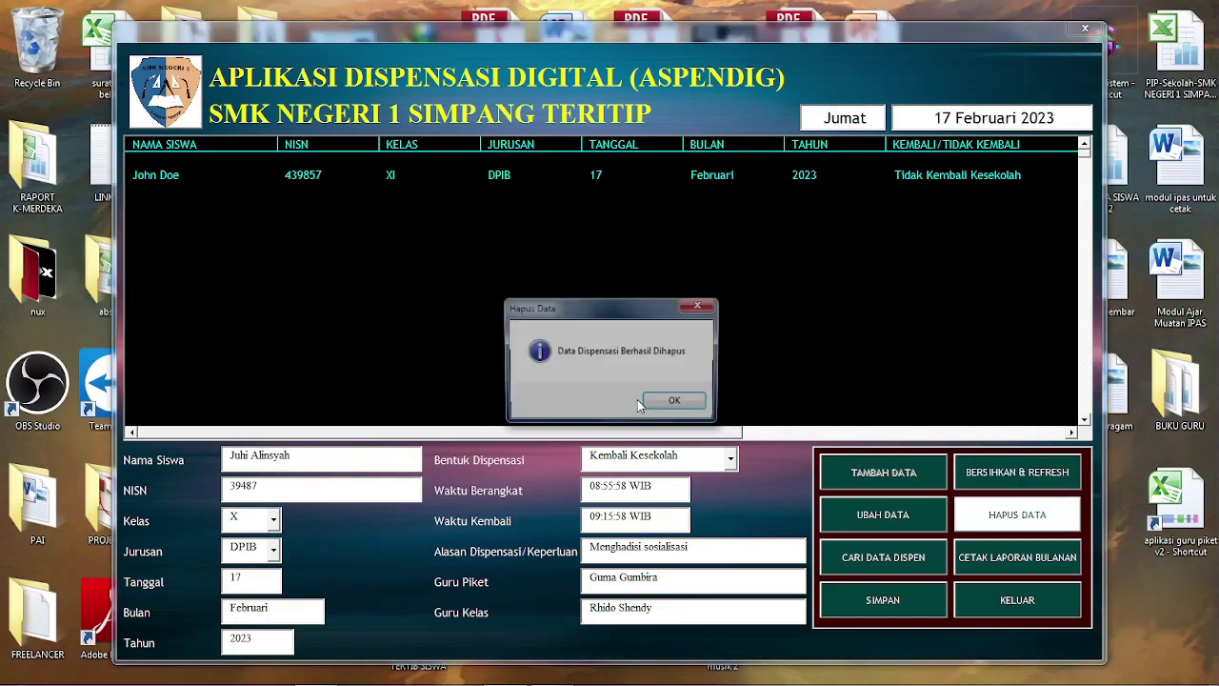
pyautogui.click(672, 403)
# Delete the remaining dispensation record, leaving the list empty
pyautogui.click(710, 164)
pyautogui.click(1015, 514)
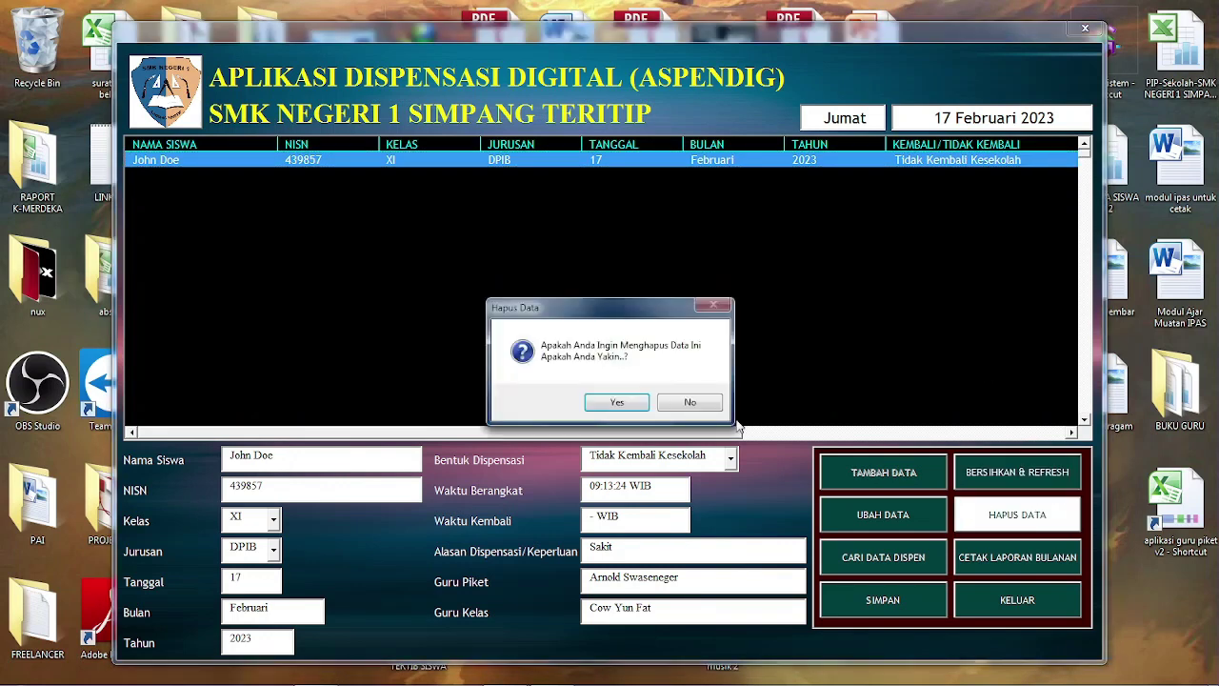
pyautogui.click(617, 402)
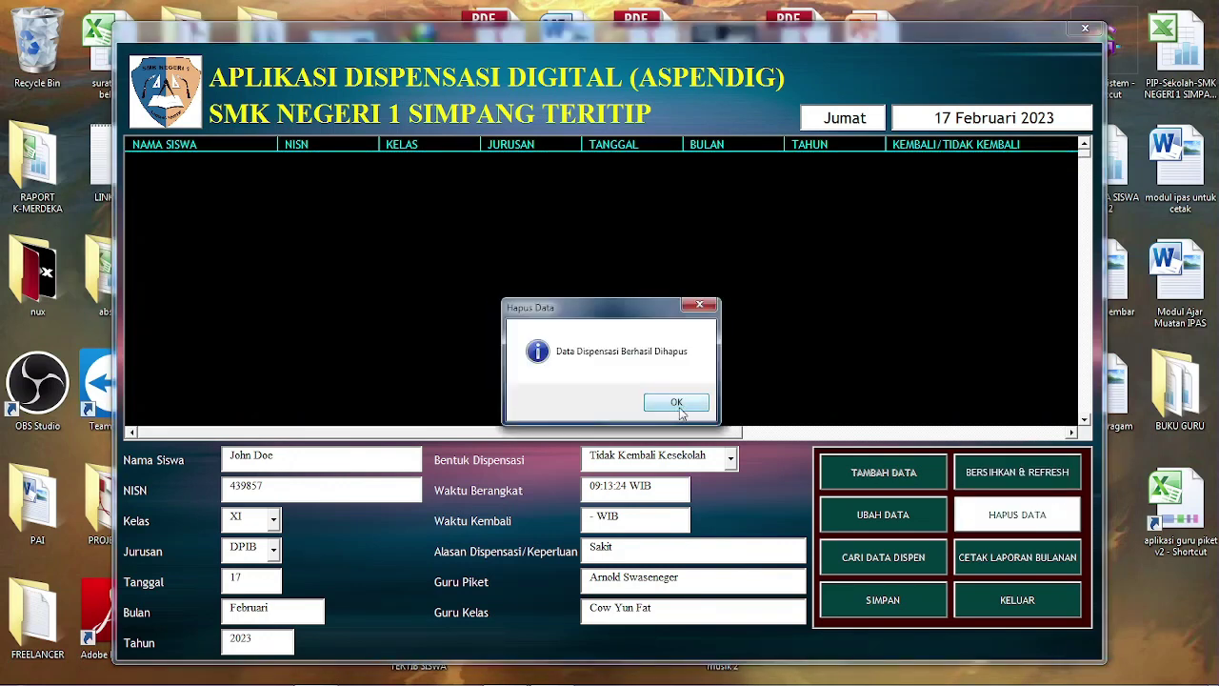
pyautogui.click(679, 404)
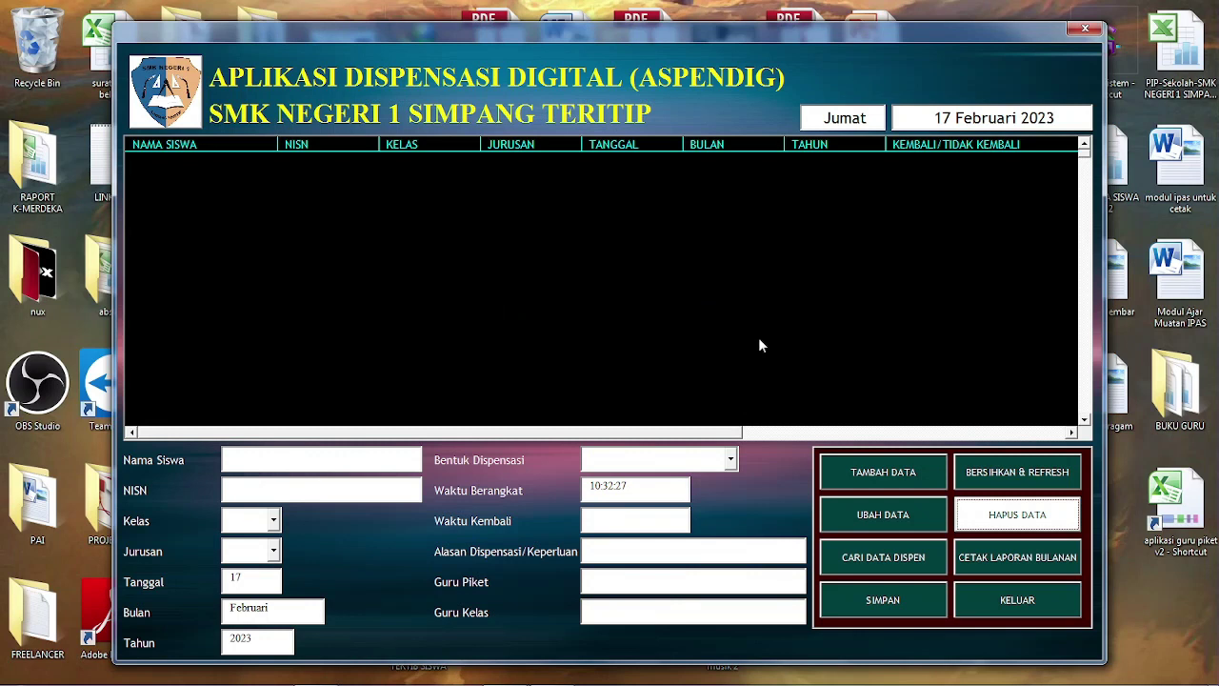
# Enter the student's name and NISN, class X, department DPIB and dispensation type Kembali Kesekolah
pyautogui.click(358, 460)
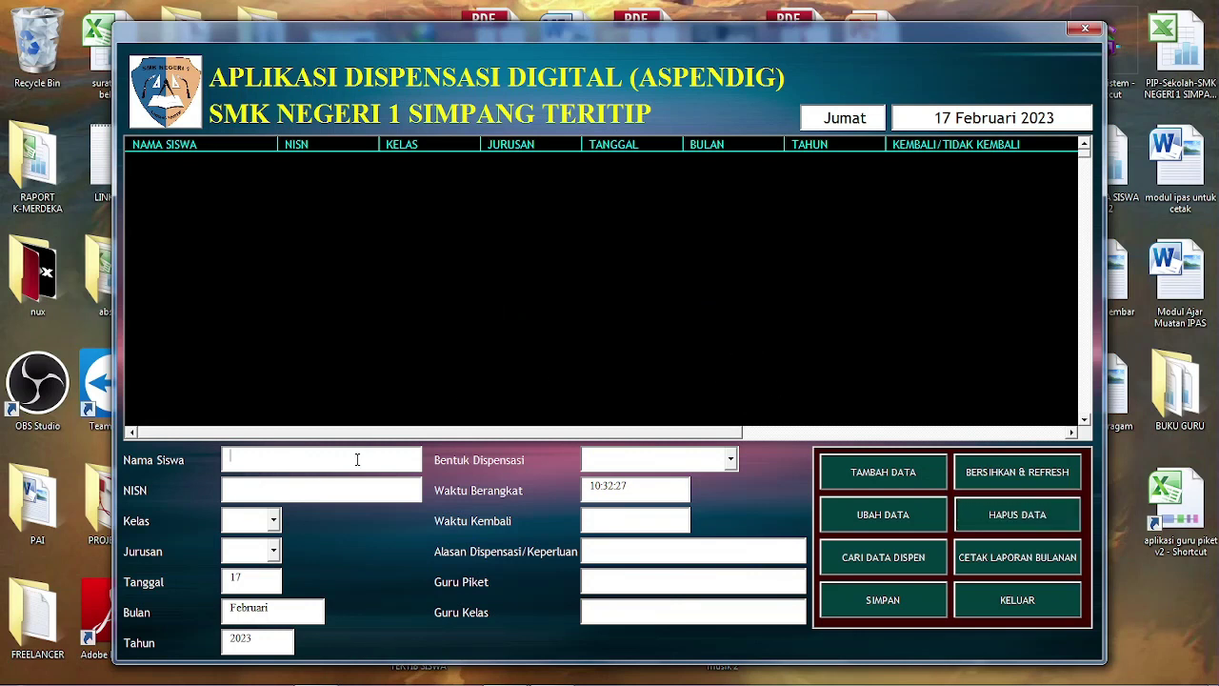
pyautogui.write('985275')
pyautogui.press('Tab')
pyautogui.write('X')
pyautogui.press('Tab')
pyautogui.press('Down')
pyautogui.press('Return')
pyautogui.press('Tab')
pyautogui.press('Down')
pyautogui.press('Return')
# Set return hour 11, reason 'Menghadiri undangan sosialisasi', the duty teacher, and add the record
pyautogui.click(610, 519)
pyautogui.moveTo(611, 517); pyautogui.dragTo(589, 517)
pyautogui.write('11:00:27')
pyautogui.click(630, 547)
pyautogui.write('Mengha')
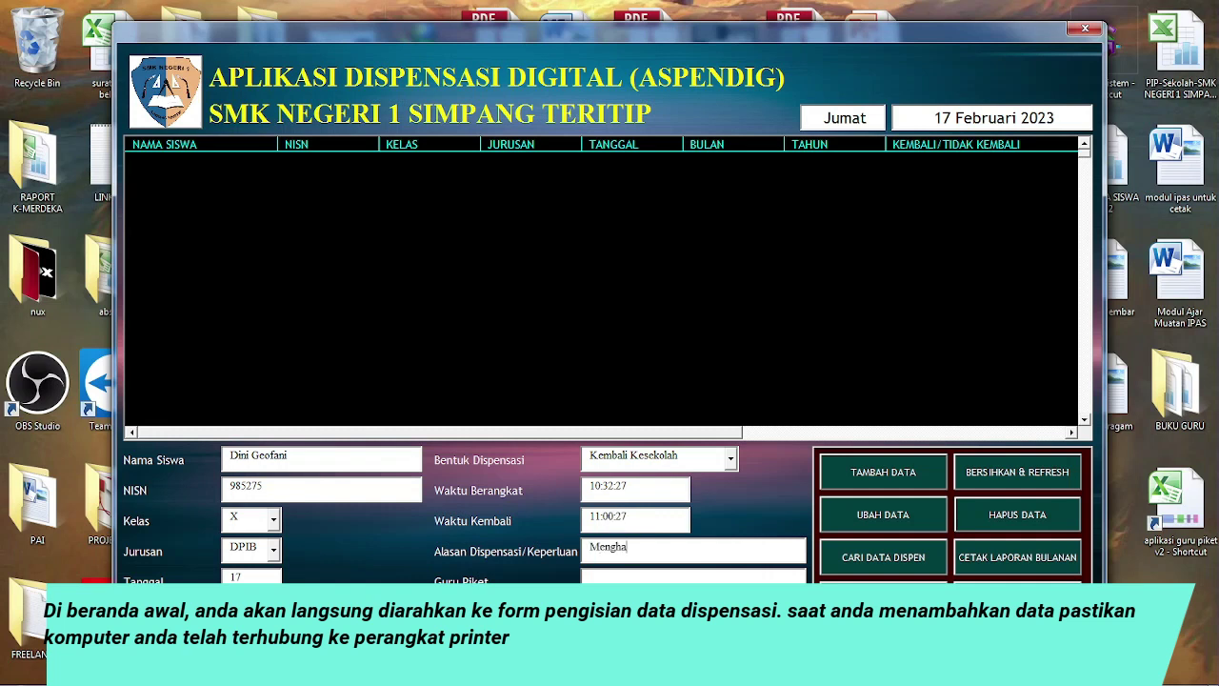
pyautogui.write('diri undangan sosialisasi')
pyautogui.click(628, 577)
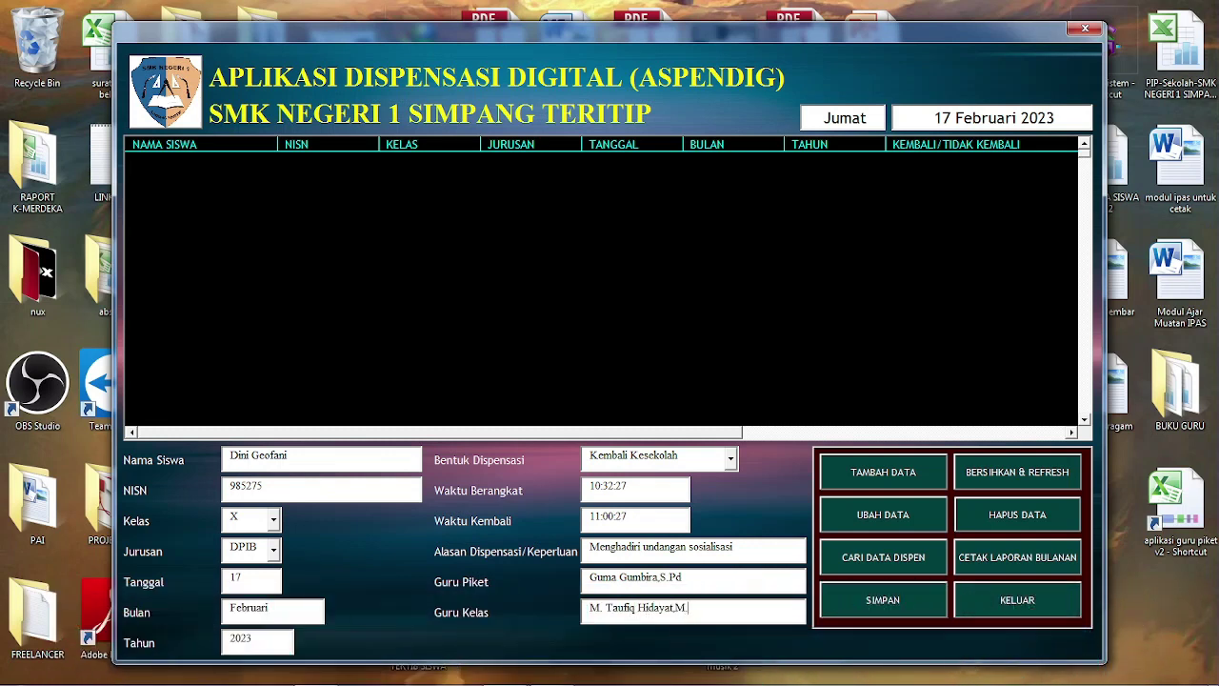
pyautogui.write('Pd')
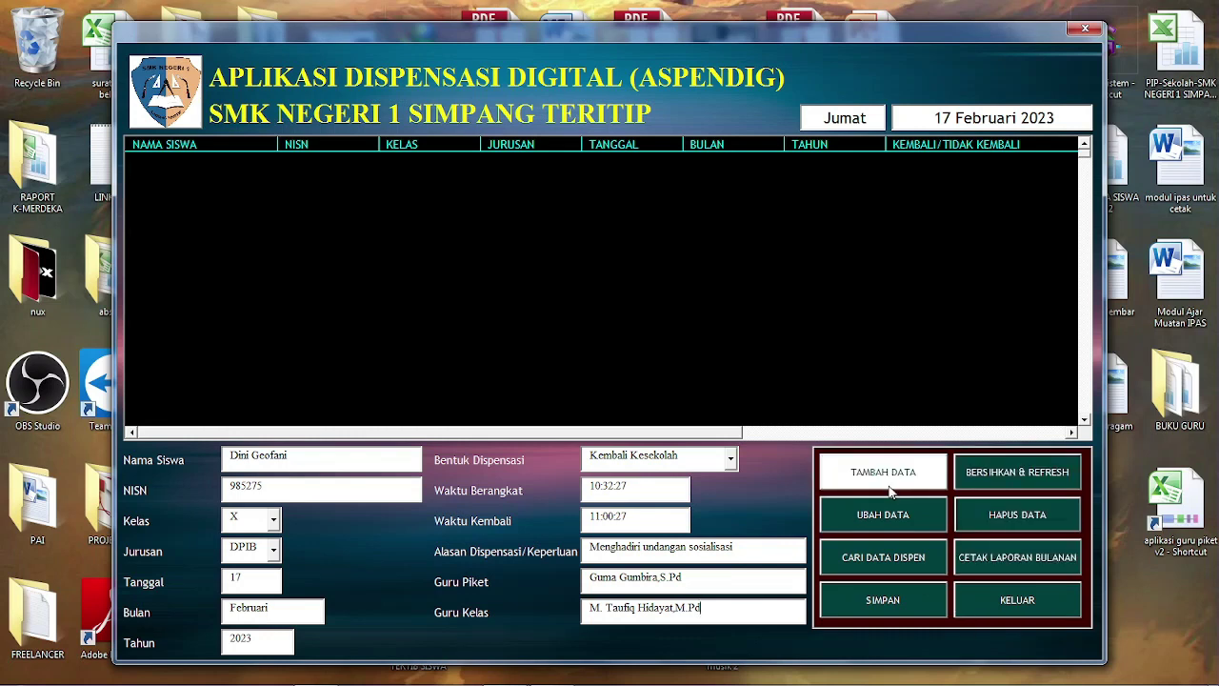
pyautogui.click(892, 486)
pyautogui.click(686, 395)
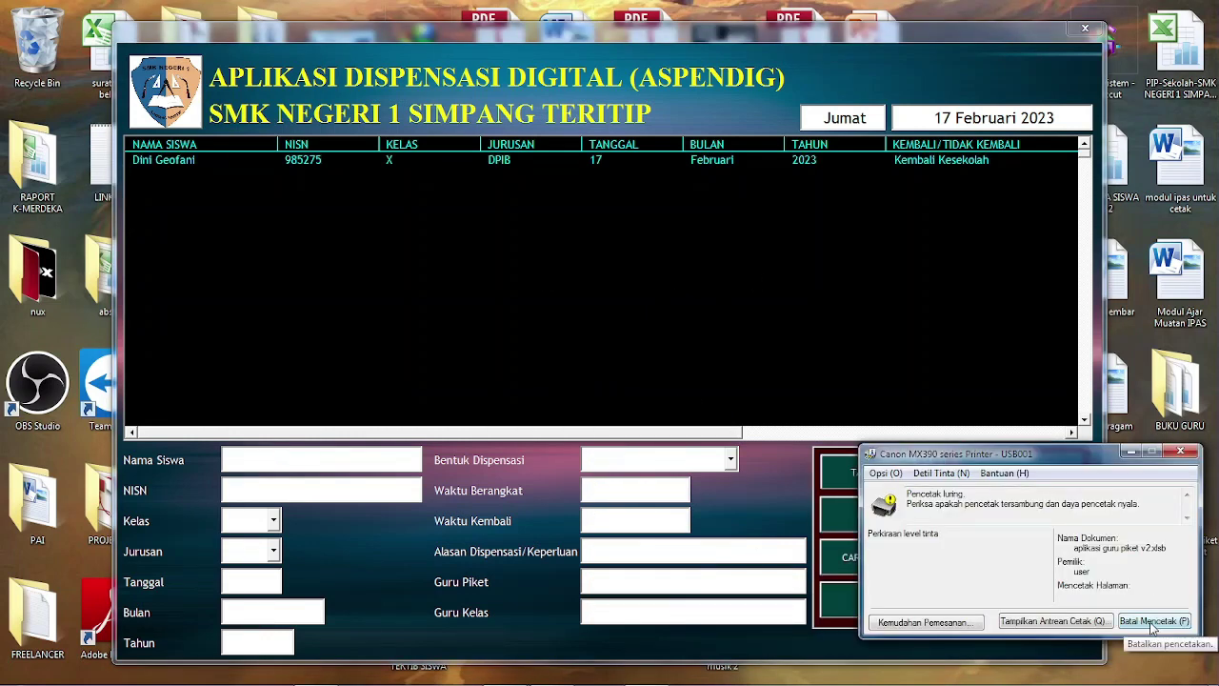
# Clear the form and enter a new student's name, NISN and TPL 1 class details
pyautogui.click(654, 374)
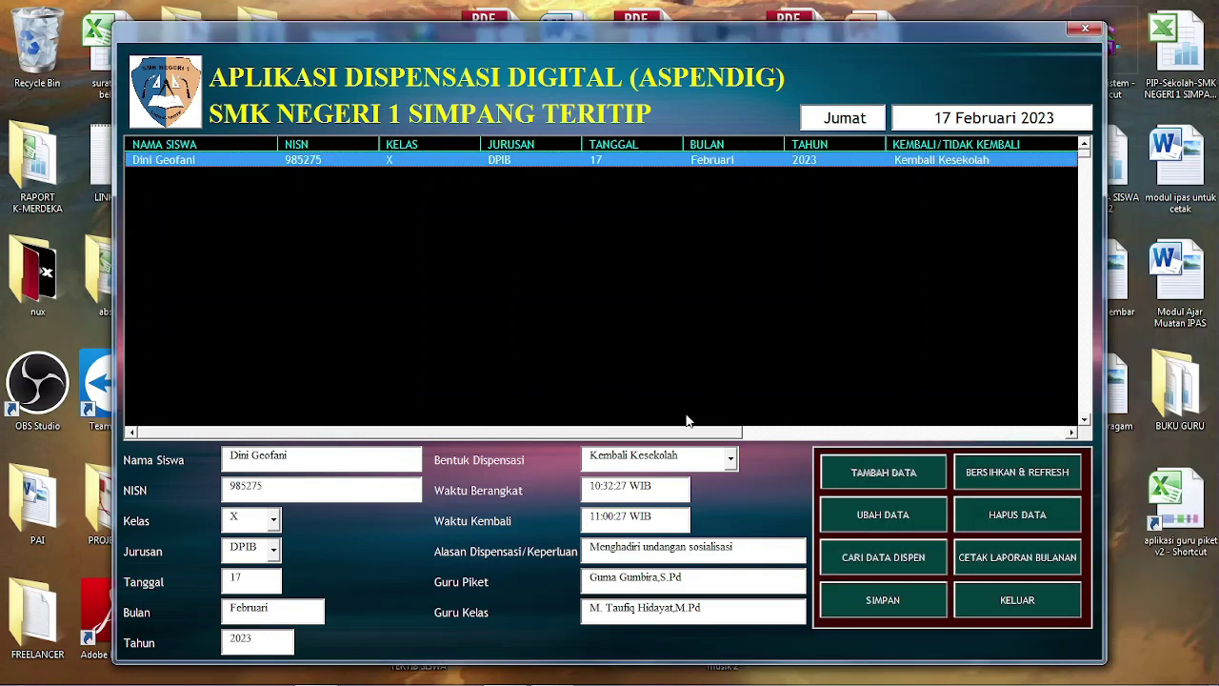
pyautogui.click(1018, 472)
pyautogui.click(329, 458)
pyautogui.write('yadi')
pyautogui.press('Tab')
pyautogui.write('453857')
pyautogui.press('Tab')
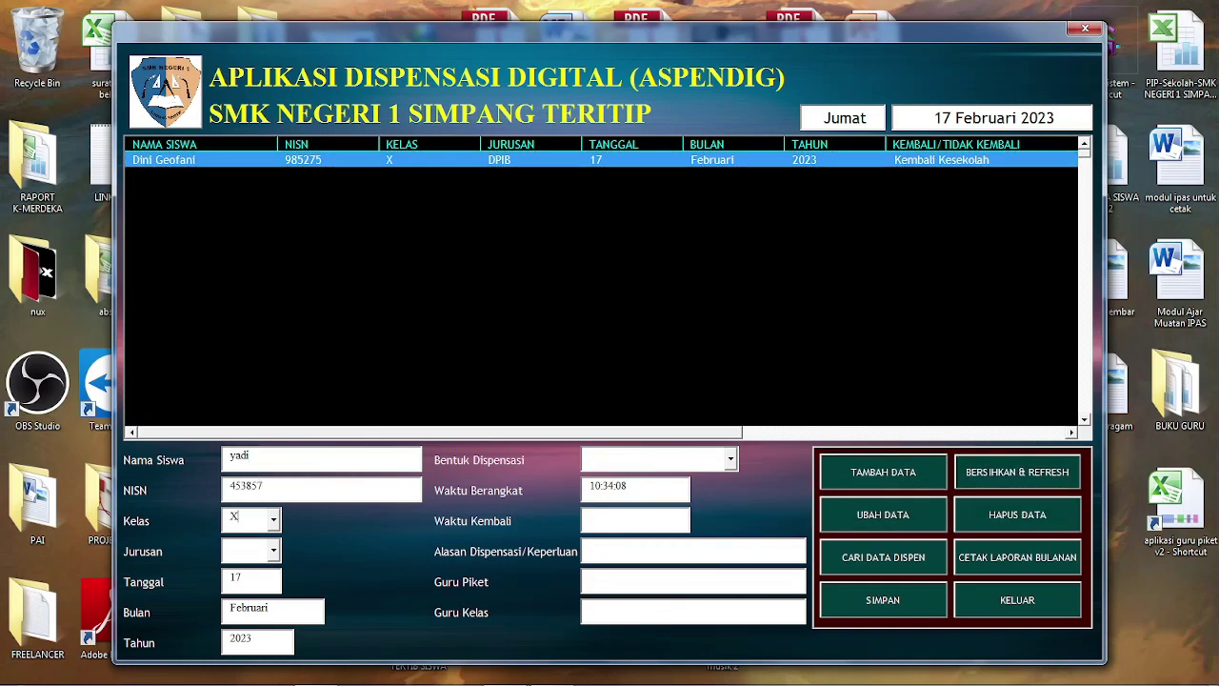
pyautogui.write('T')
# Mark it Tidak Kembali Kesekolah for reason 'Sakit', fill in the teachers, and add the record
pyautogui.press('Tab')
pyautogui.press('Tab')
pyautogui.click(731, 459)
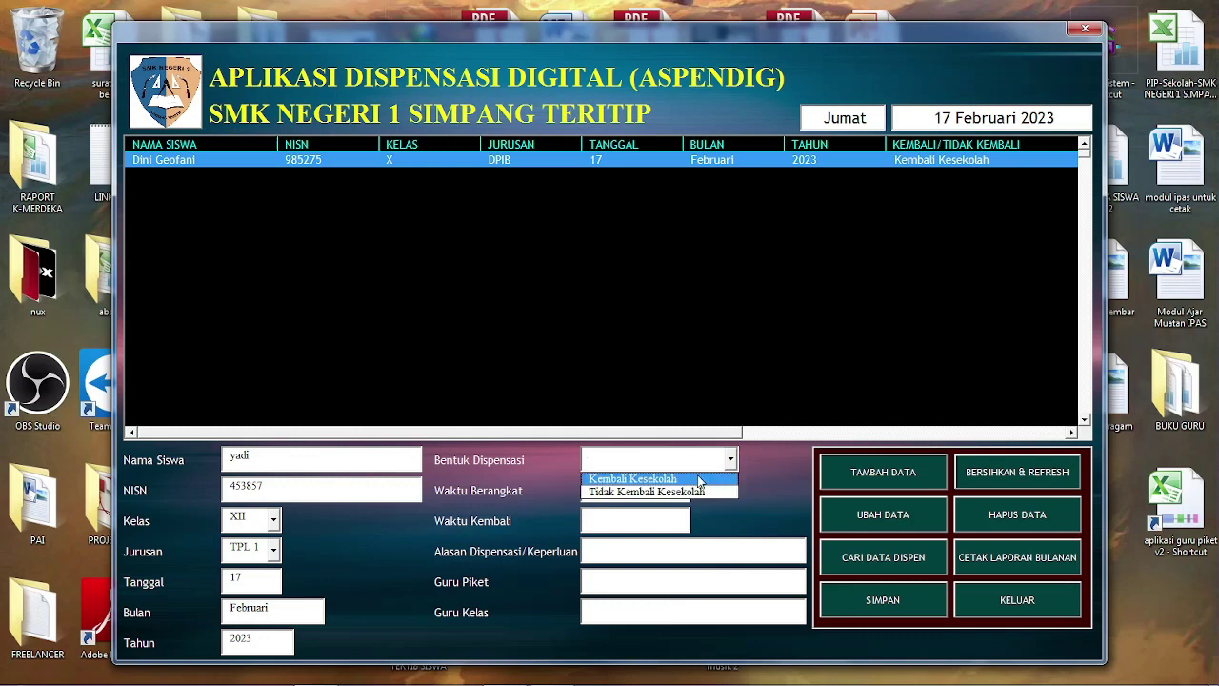
pyautogui.click(647, 489)
pyautogui.click(644, 546)
pyautogui.write('Sakit')
pyautogui.press('Tab')
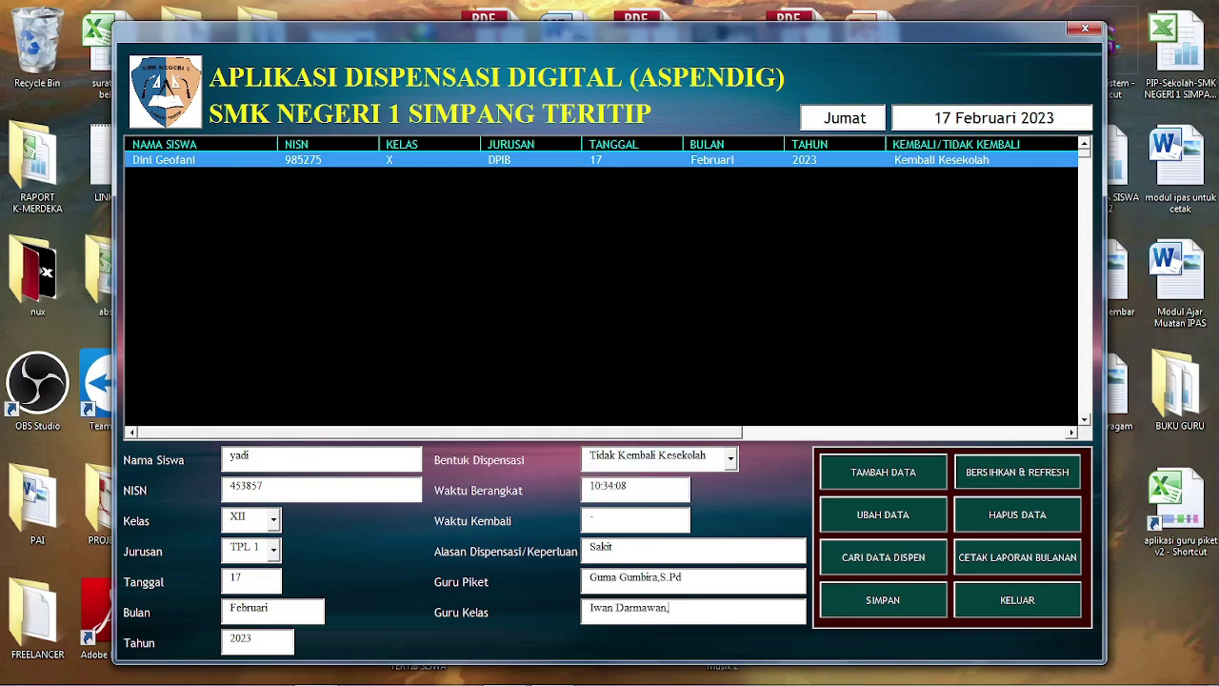
pyautogui.click(876, 472)
pyautogui.click(1156, 625)
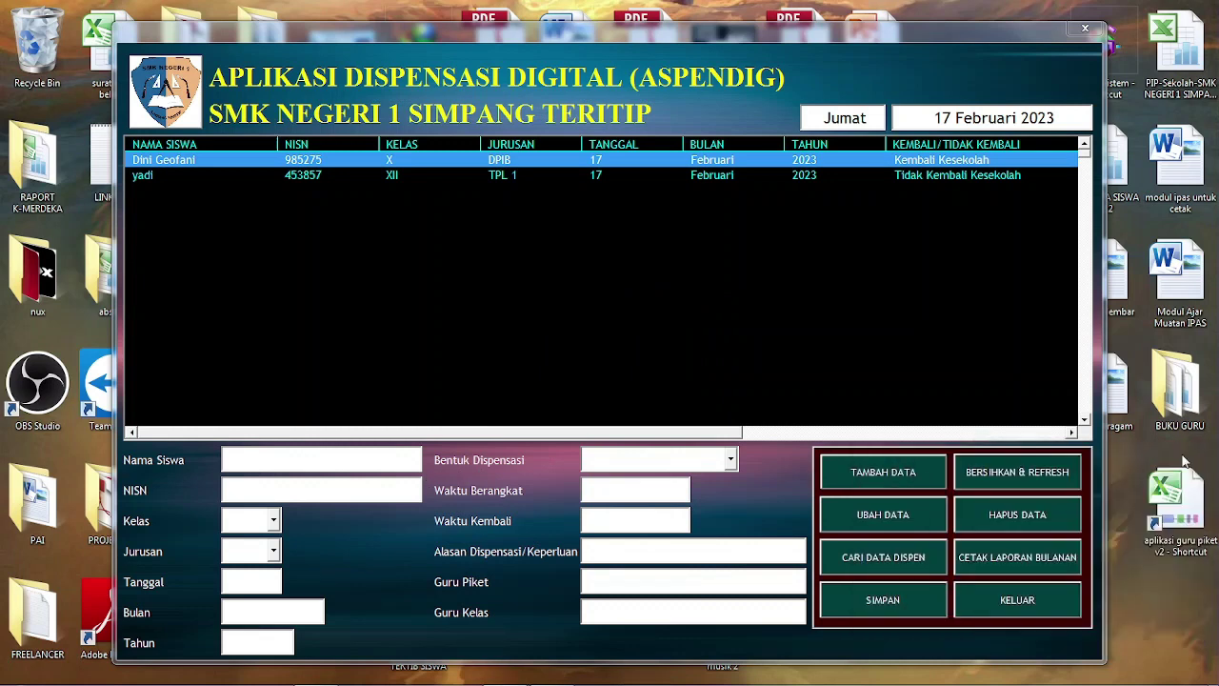
# Start a third entry with the student's NISN, class XI and department DPIB
pyautogui.click(368, 458)
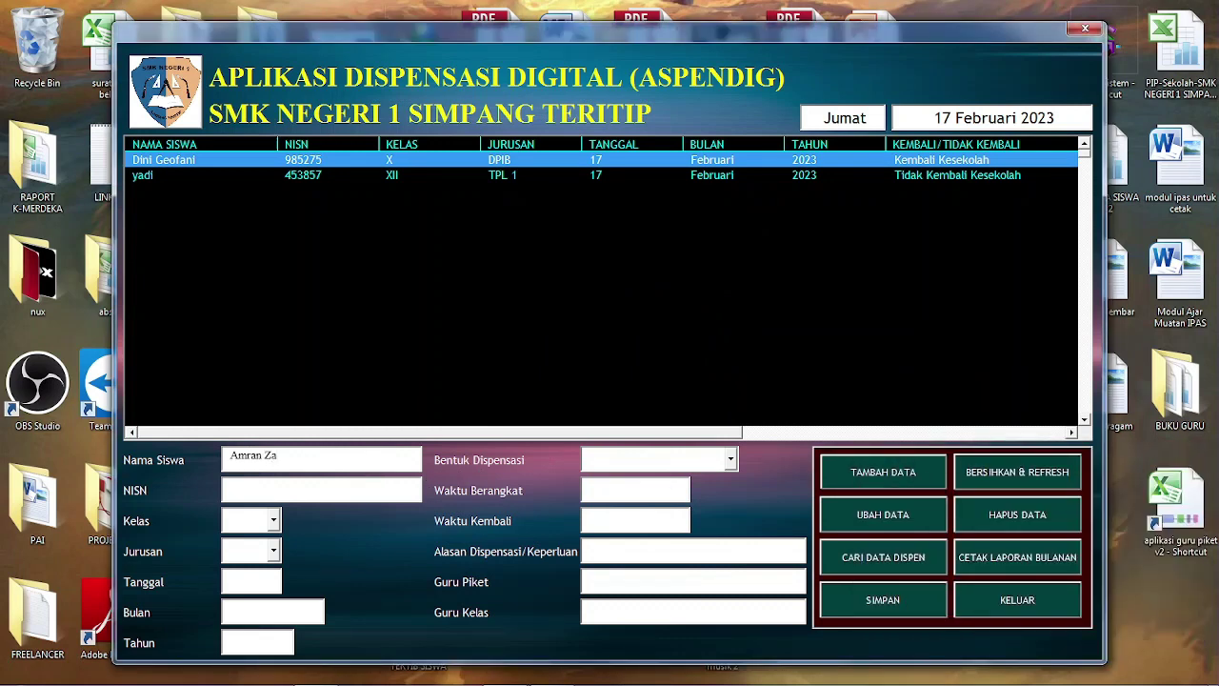
pyautogui.press('Tab')
pyautogui.write('5349857')
pyautogui.click(280, 521)
pyautogui.click(252, 548)
pyautogui.click(274, 551)
pyautogui.click(267, 577)
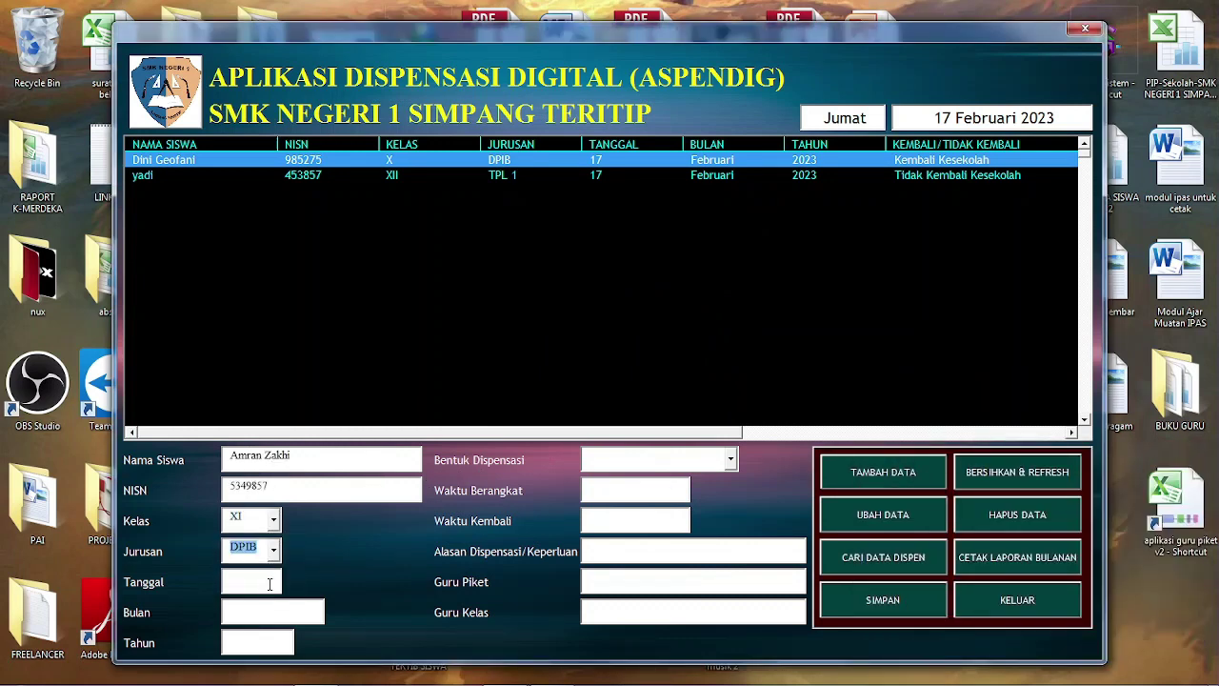
# Set the date to 17 Februari 2023 and type Tidak Kembali Kesekolah, then clear the form
pyautogui.write('17')
pyautogui.press('Tab')
pyautogui.write('Februa')
pyautogui.click(272, 612)
pyautogui.write('Februari')
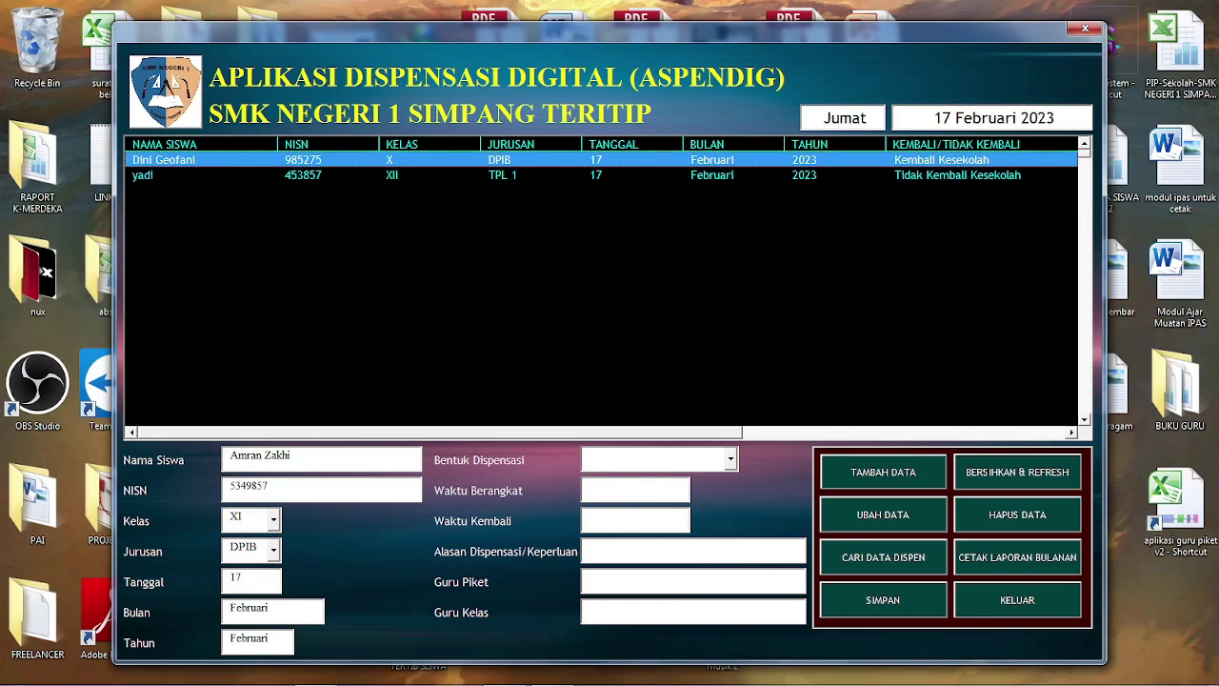
pyautogui.doubleClick(249, 638)
pyautogui.write('2023')
pyautogui.click(731, 460)
pyautogui.click(657, 490)
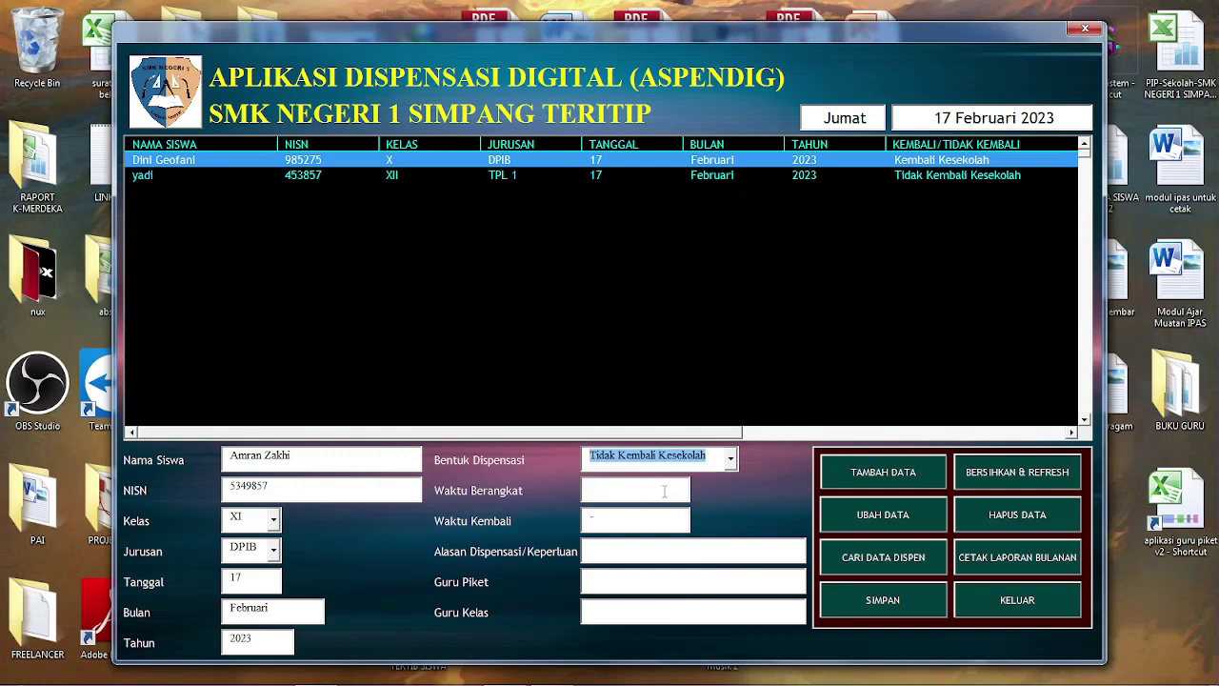
pyautogui.click(1018, 472)
# Enter another student's name and NISN with class X and department TPL 1
pyautogui.click(366, 460)
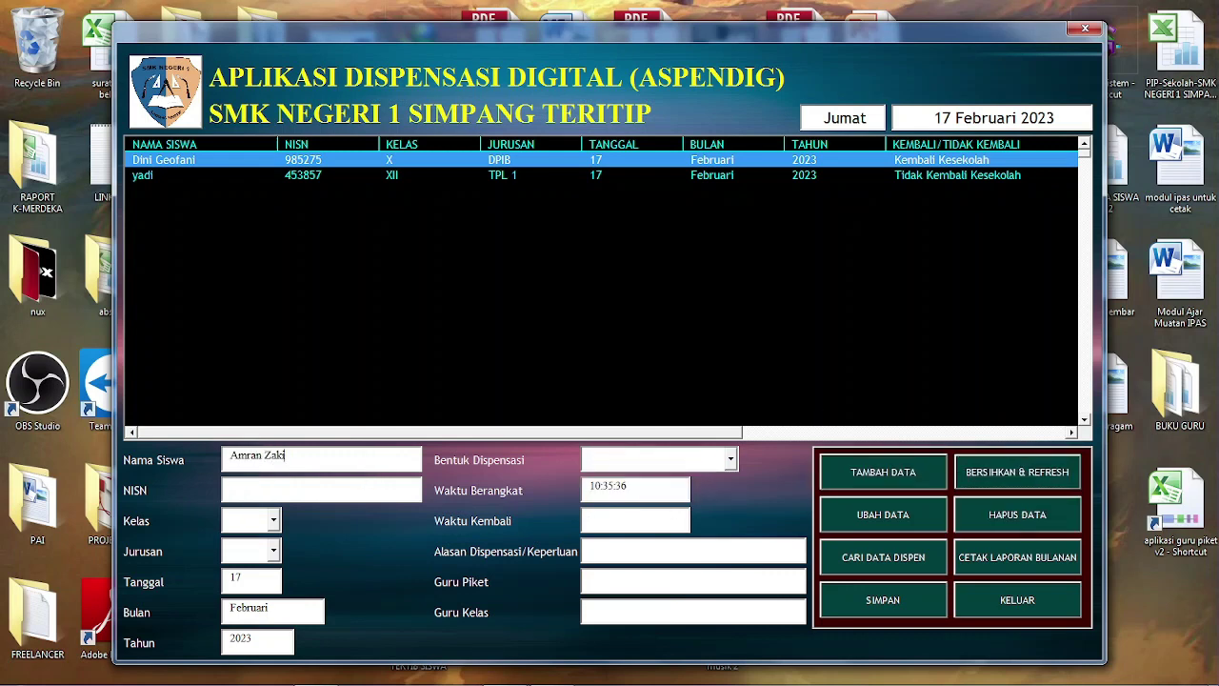
pyautogui.press('Tab')
pyautogui.write('329487')
pyautogui.click(274, 520)
pyautogui.click(275, 554)
pyautogui.click(275, 552)
pyautogui.click(286, 584)
# Set Kembali Kesekolah, return hour 11, reason 'Mengambil Makan siang', the duty teacher, and add the record
pyautogui.click(730, 460)
pyautogui.click(657, 474)
pyautogui.press('Tab')
pyautogui.click(601, 520)
pyautogui.write('11:35:36')
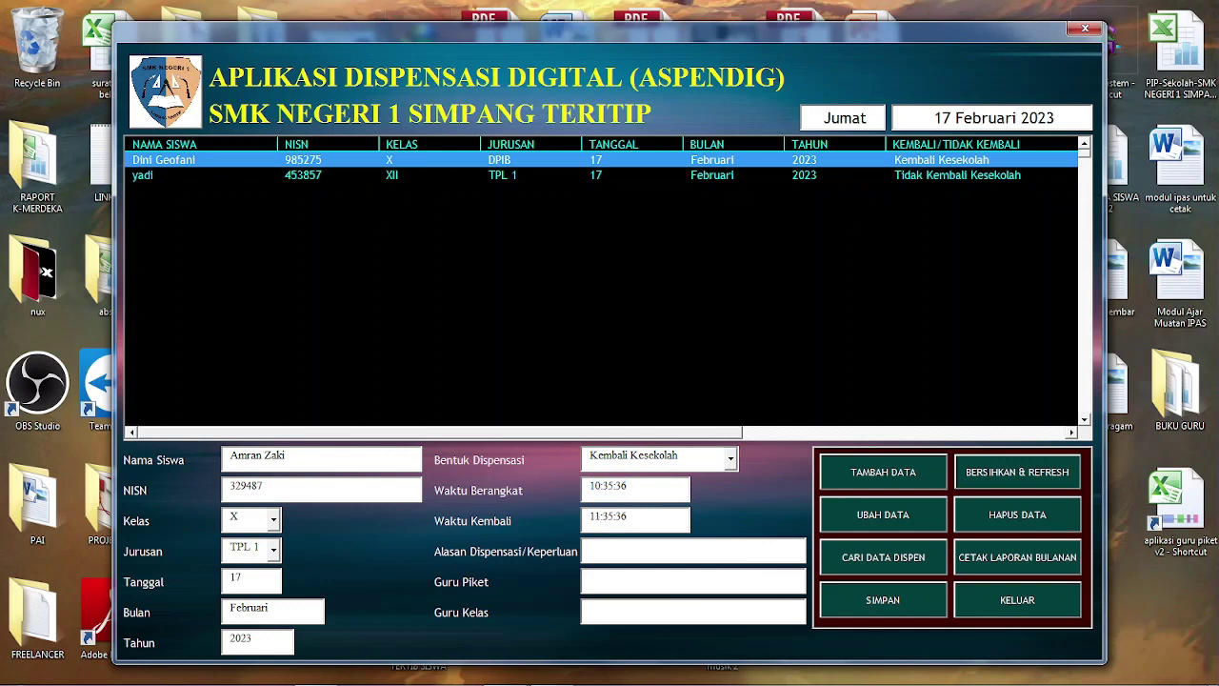
pyautogui.write('Mengambil Makan siang')
pyautogui.press('Tab')
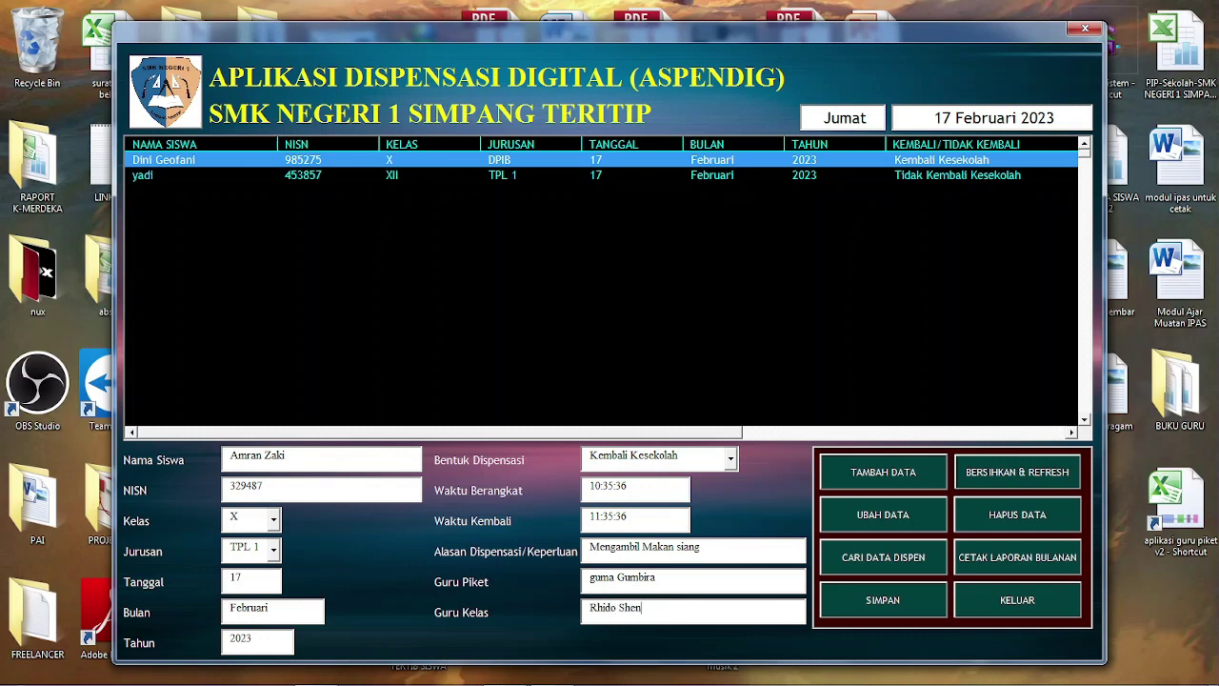
pyautogui.click(883, 471)
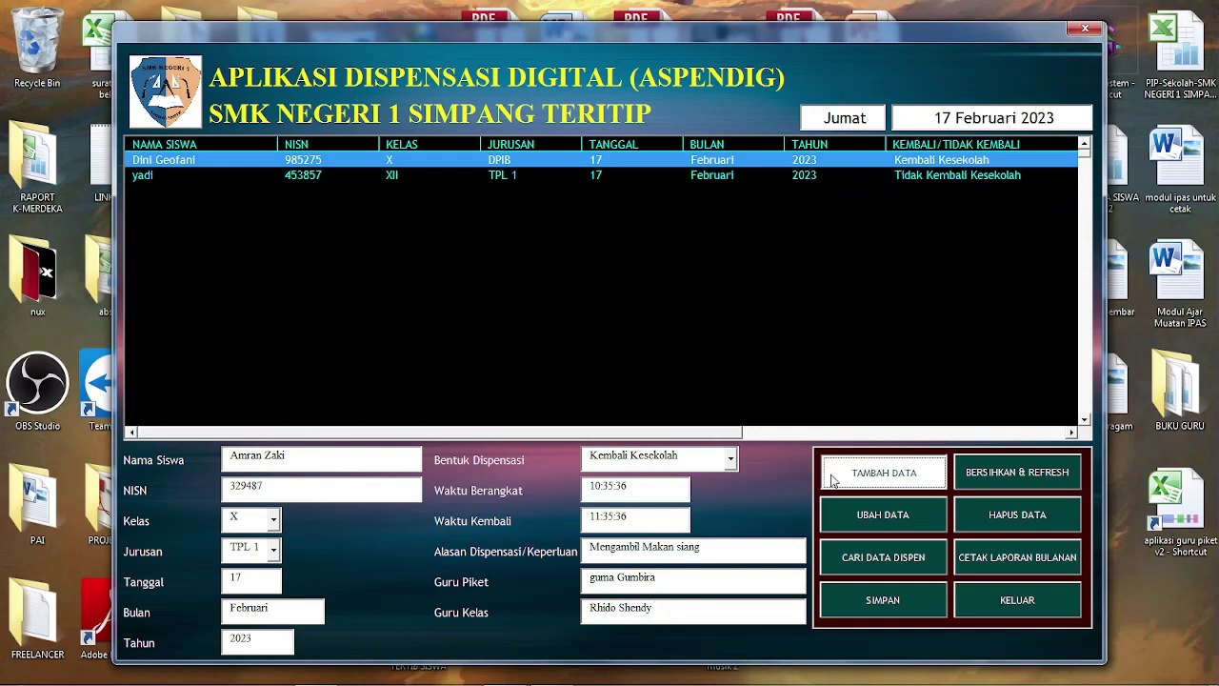
pyautogui.click(684, 402)
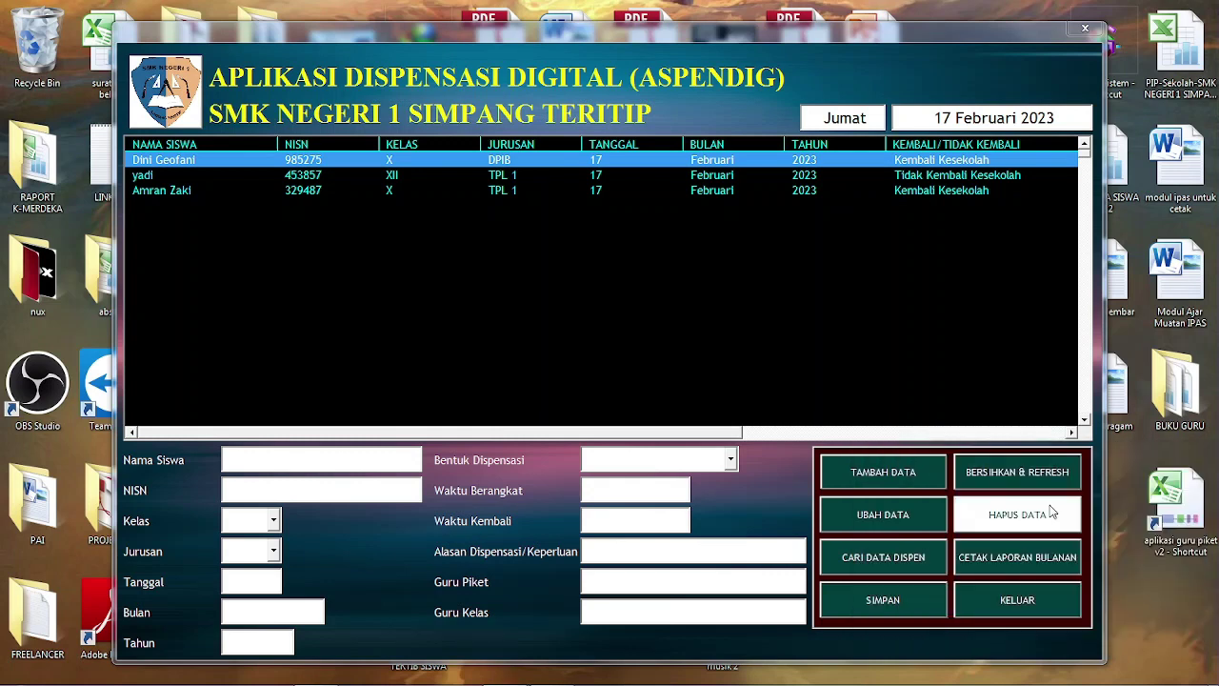
# Load the second student's record, change class XII to XI, and save it with UBAH DATA
pyautogui.click(717, 177)
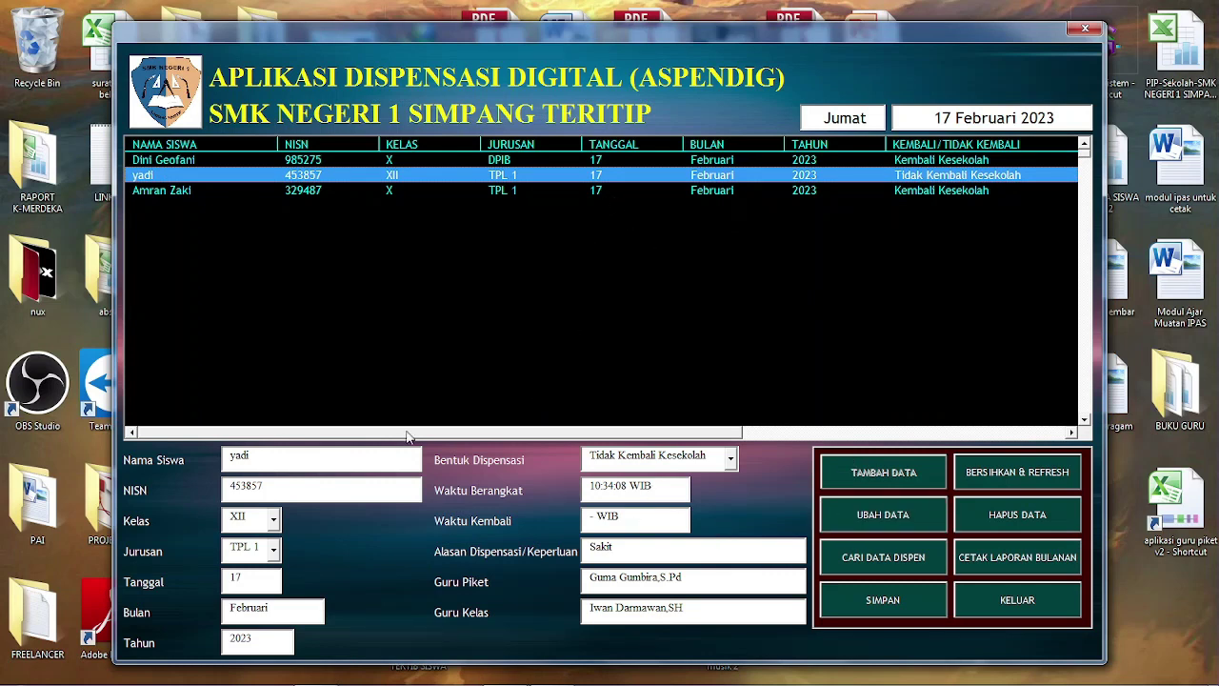
pyautogui.click(274, 521)
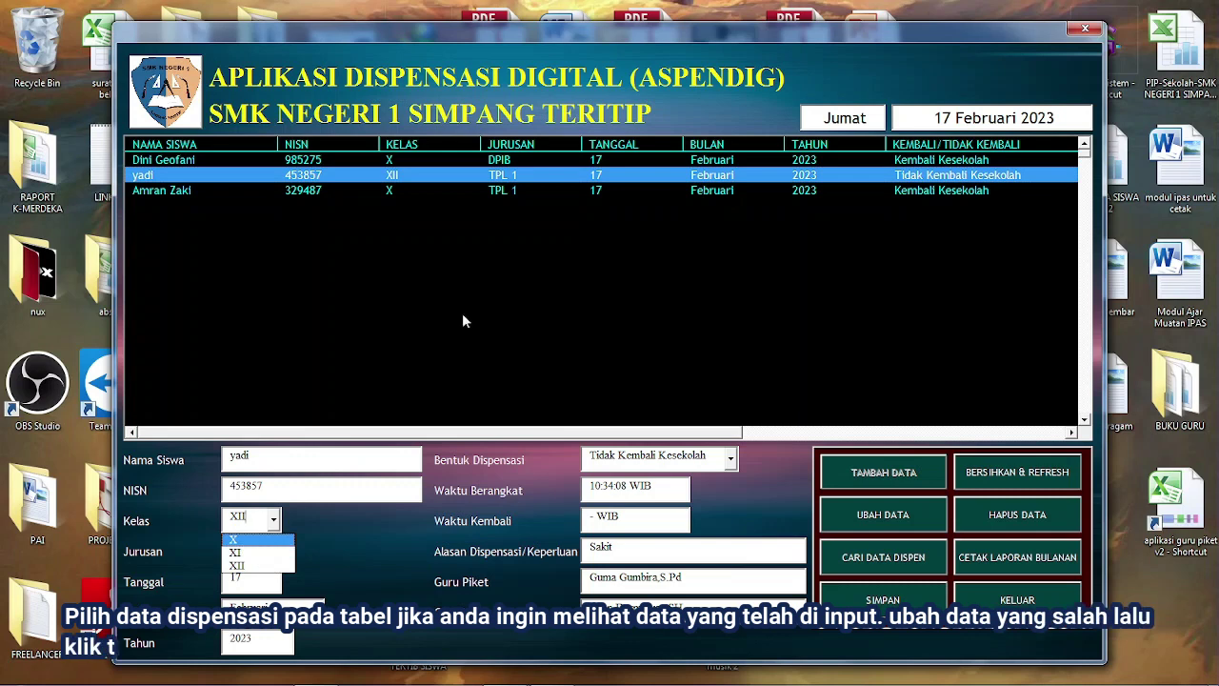
pyautogui.click(263, 551)
pyautogui.click(886, 526)
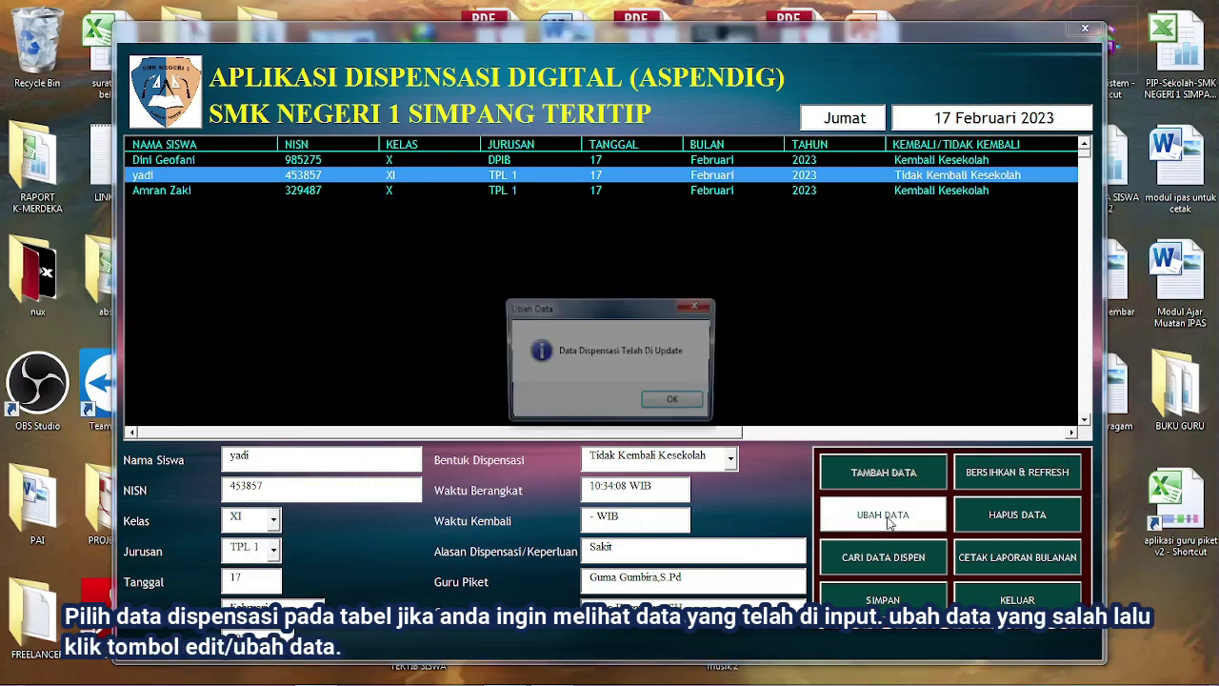
pyautogui.click(675, 403)
pyautogui.click(393, 177)
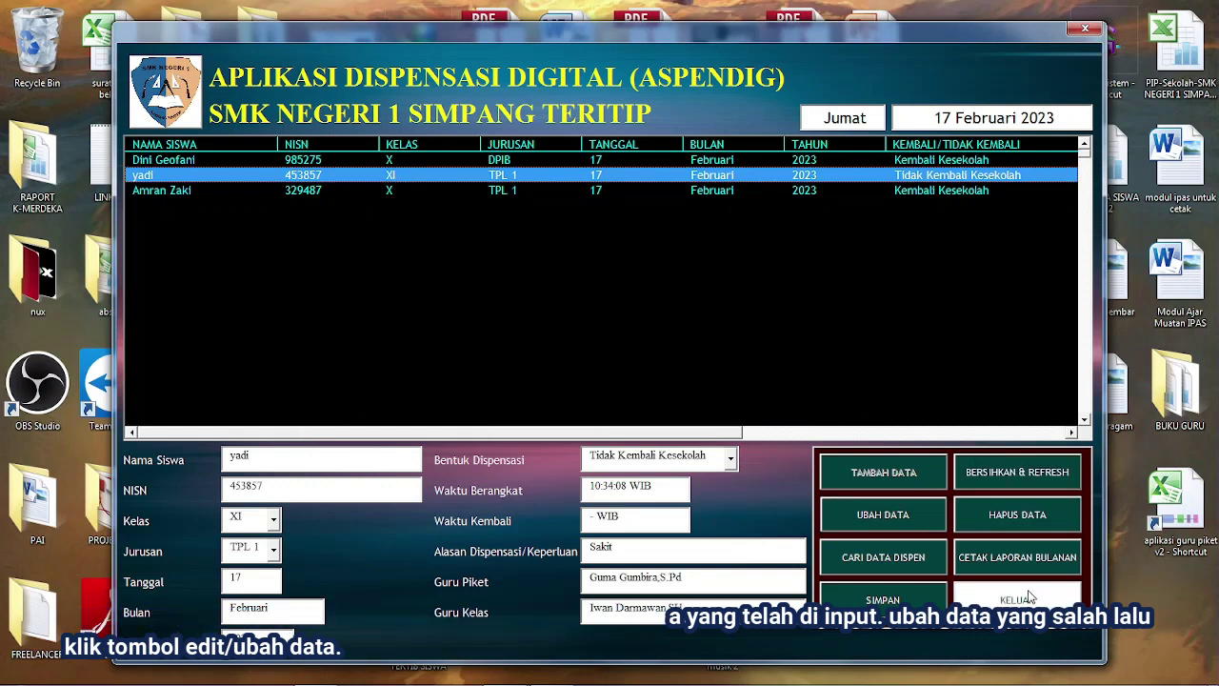
# In the dispensation search window, try several name searches, then clear it to list all students
pyautogui.click(891, 562)
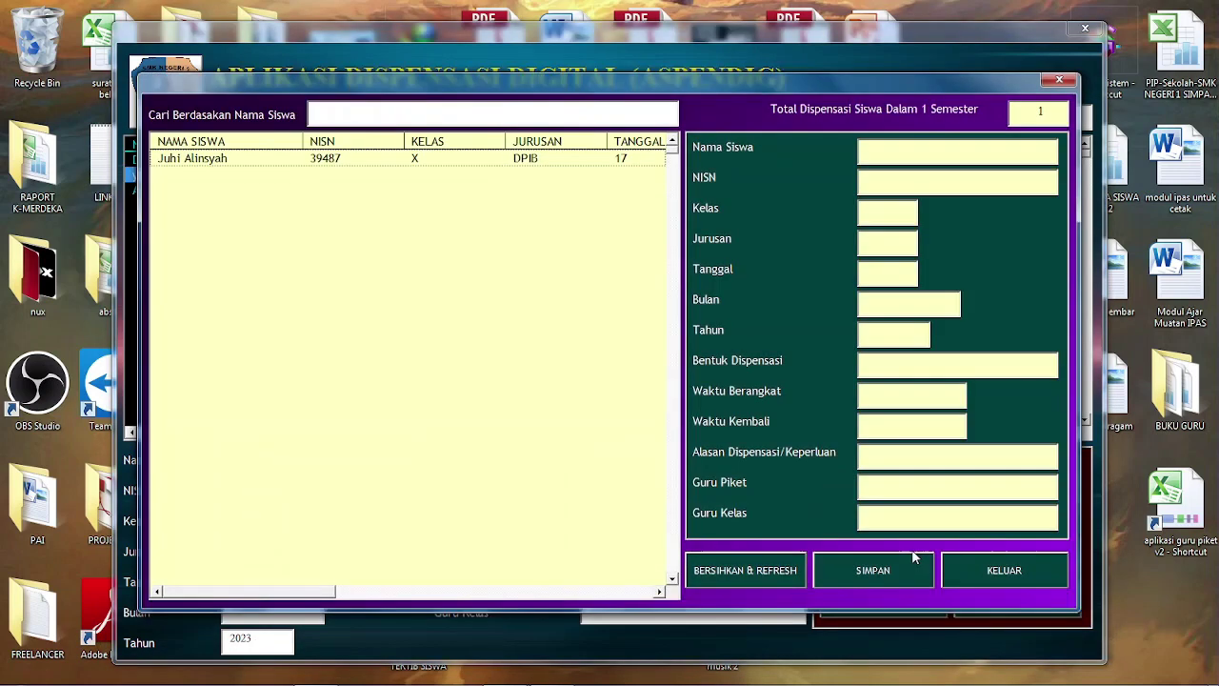
pyautogui.click(357, 111)
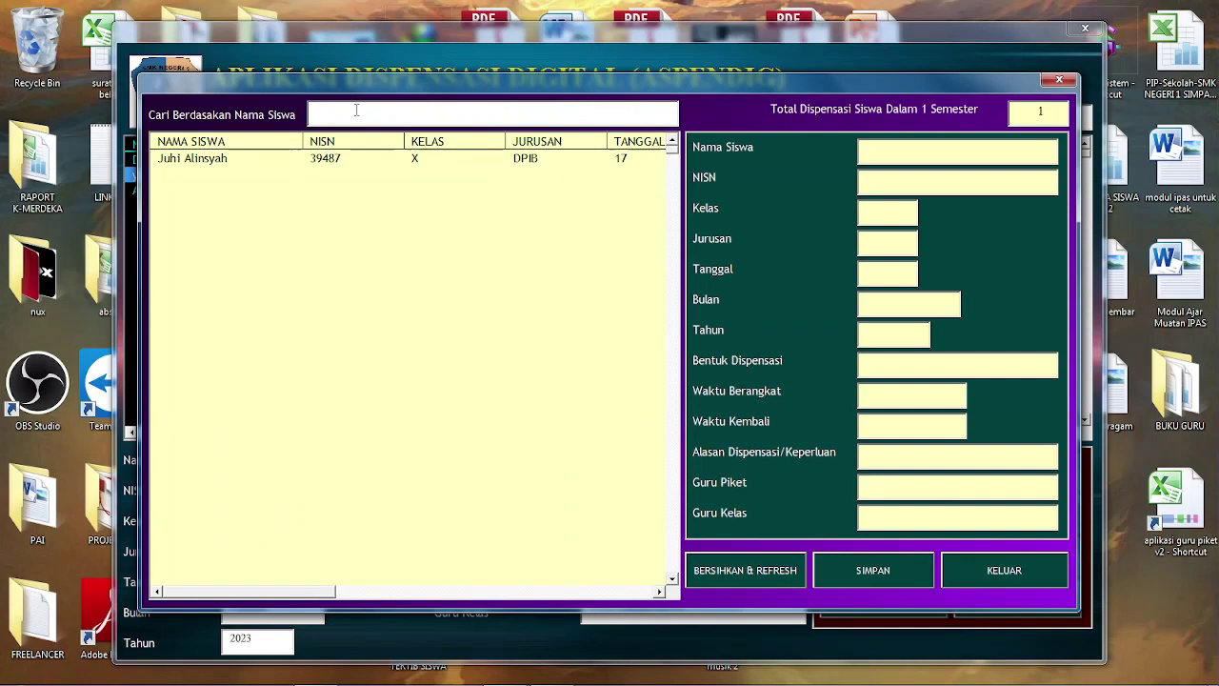
pyautogui.write('t')
pyautogui.press('BackSpace')
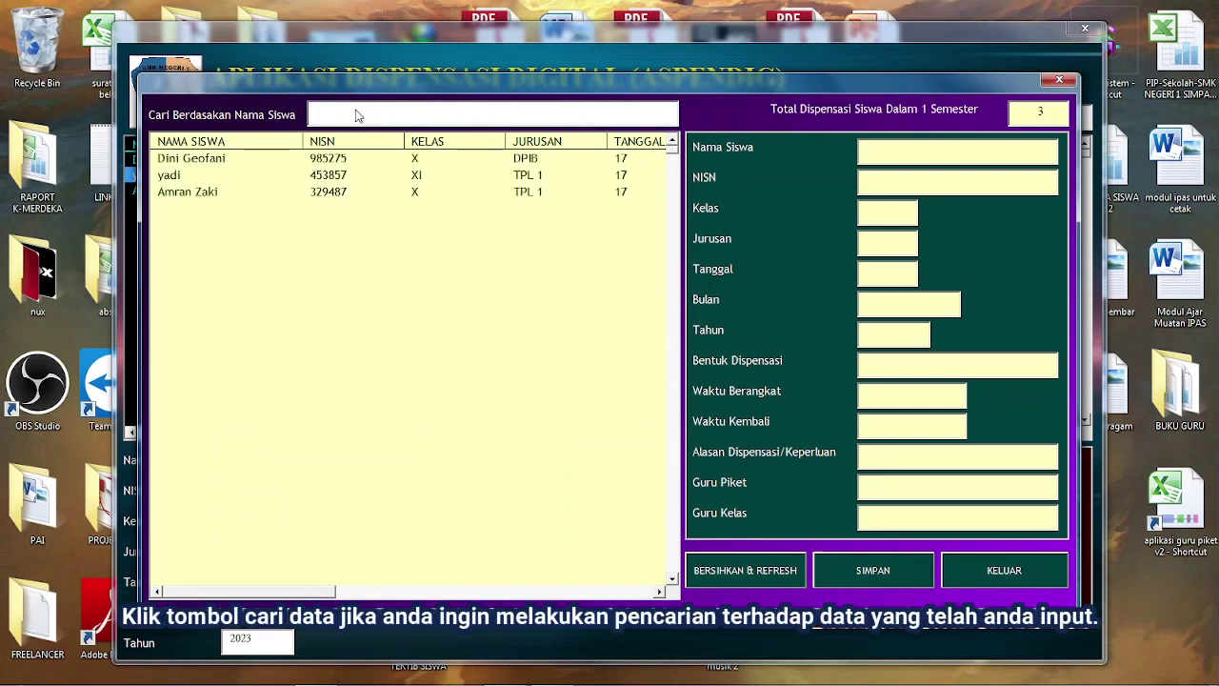
pyautogui.write('dini')
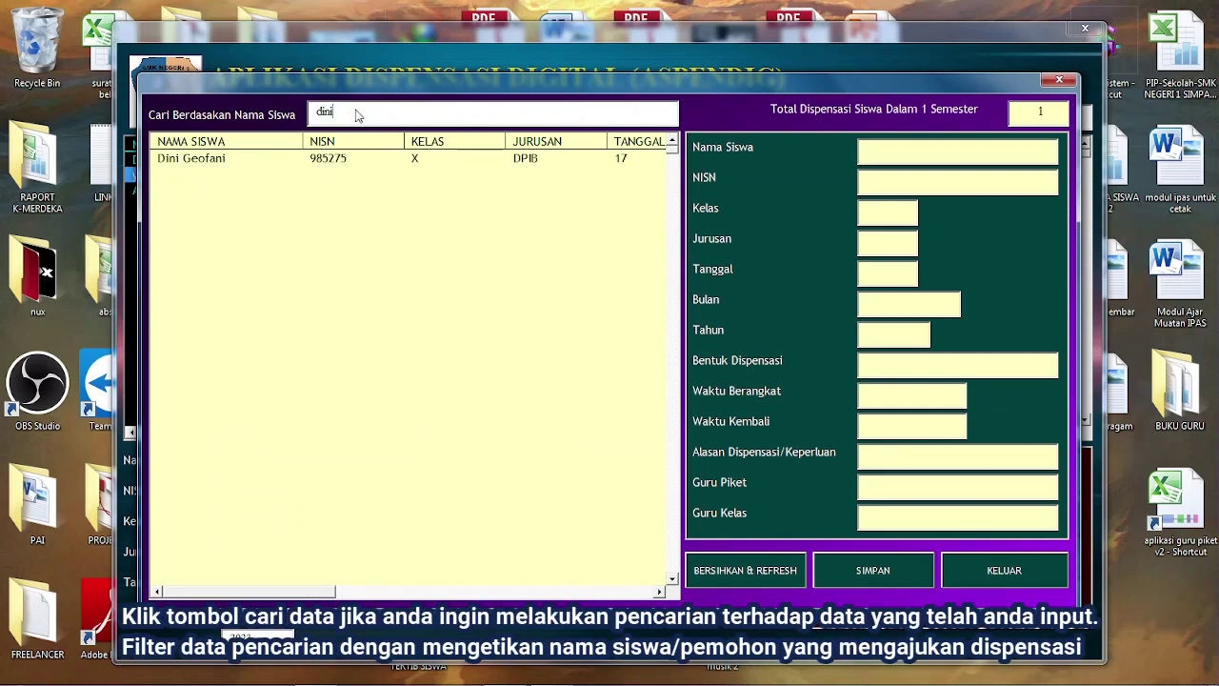
pyautogui.press('BackSpace')
pyautogui.press('BackSpace')
pyautogui.press('BackSpace')
pyautogui.press('BackSpace')
pyautogui.write('yad')
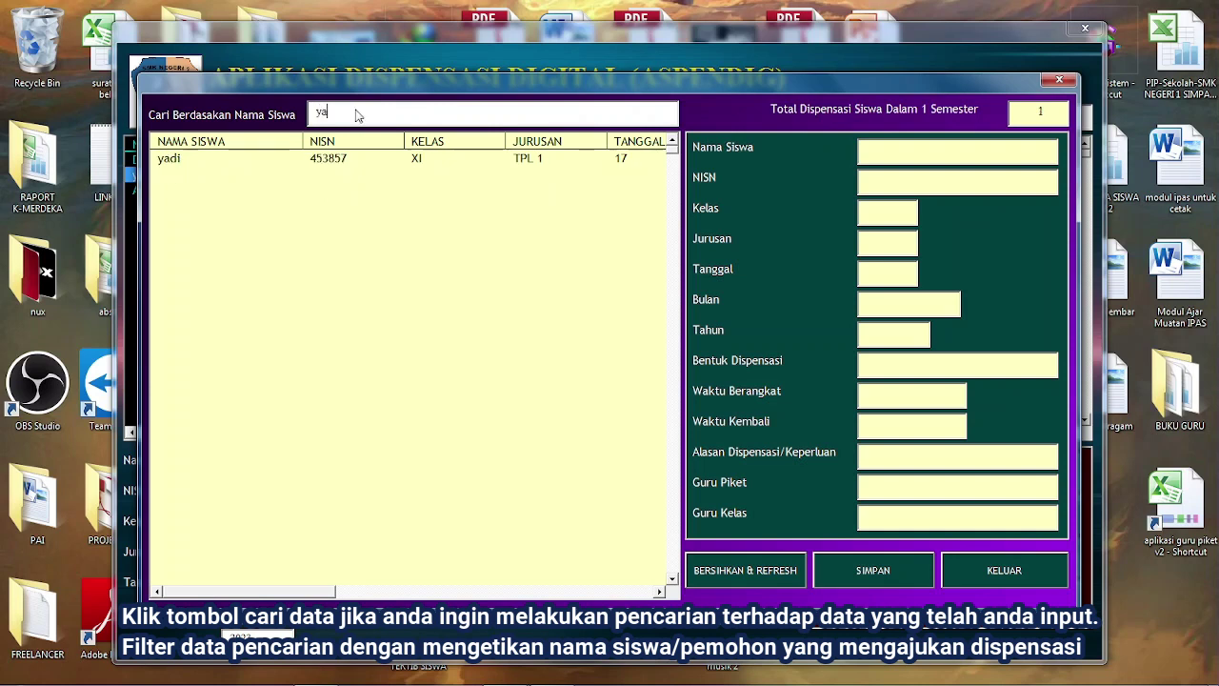
pyautogui.press('BackSpace')
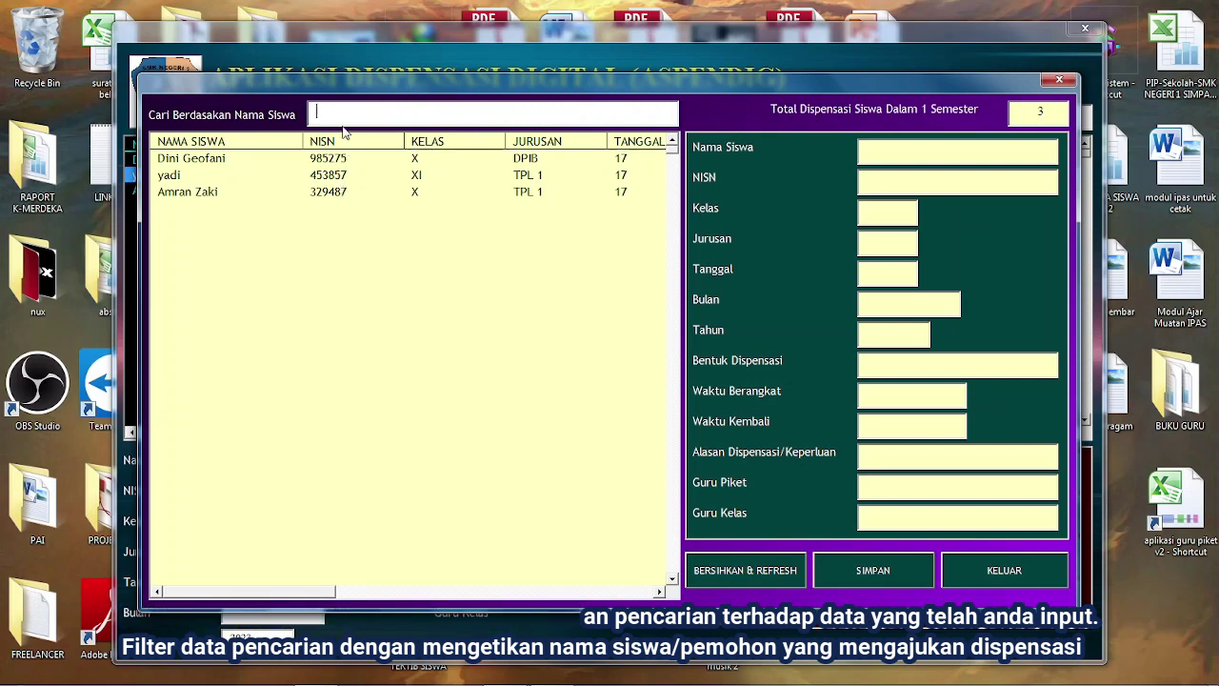
pyautogui.write('dini')
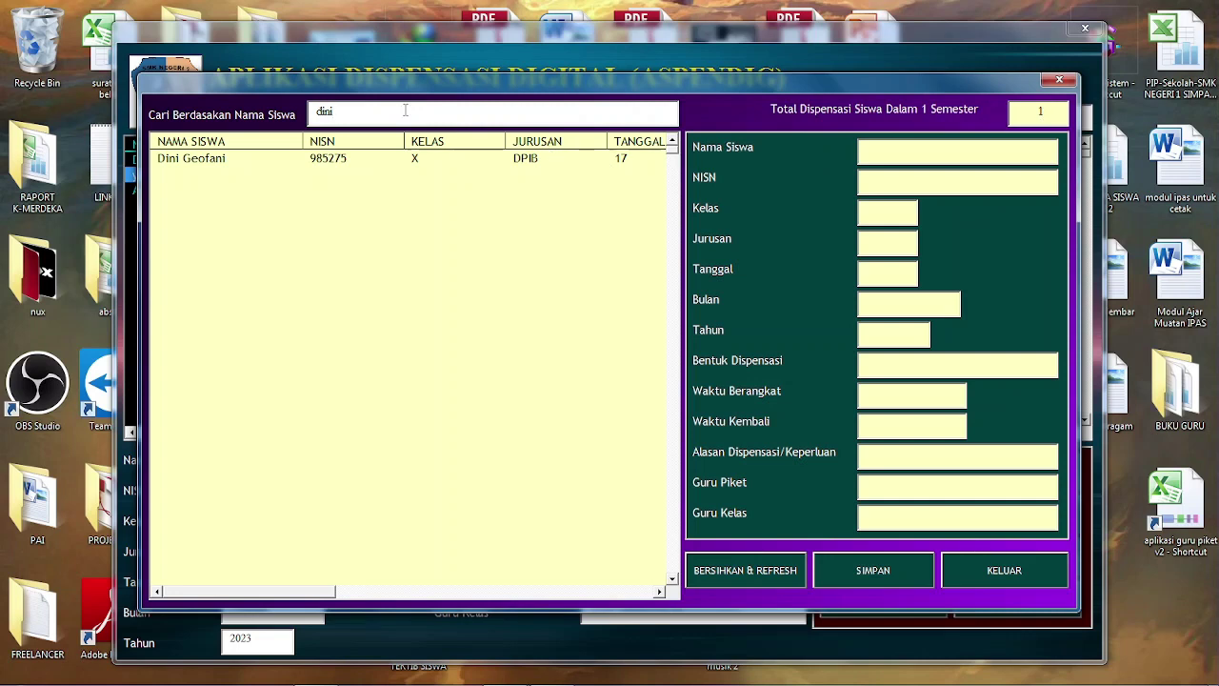
pyautogui.press('BackSpace')
pyautogui.press('BackSpace')
pyautogui.press('BackSpace')
pyautogui.press('BackSpace')
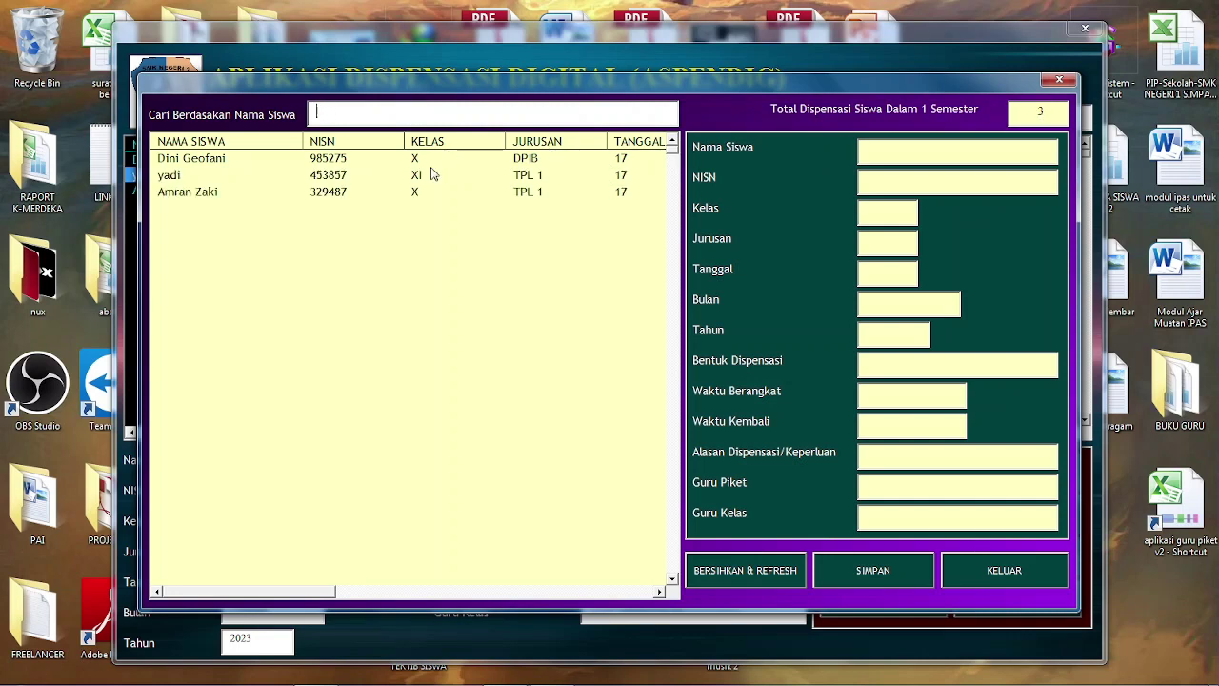
# View the second and third students' details, save the data, and close the search window
pyautogui.click(434, 175)
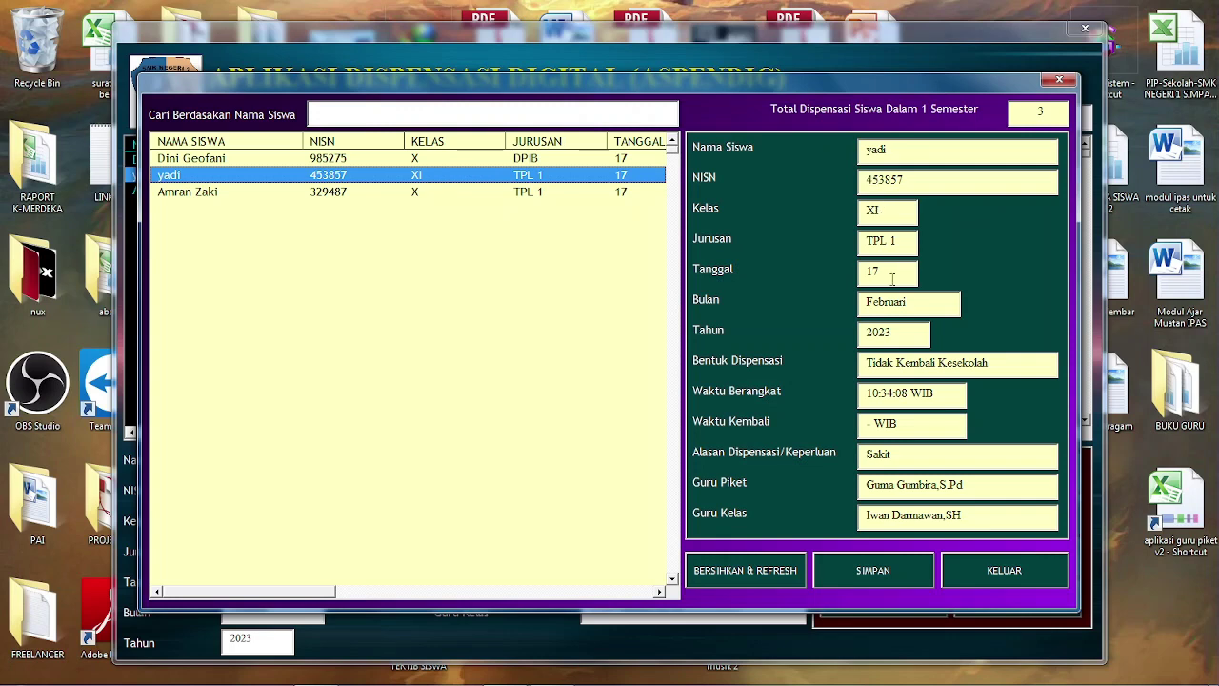
pyautogui.click(428, 191)
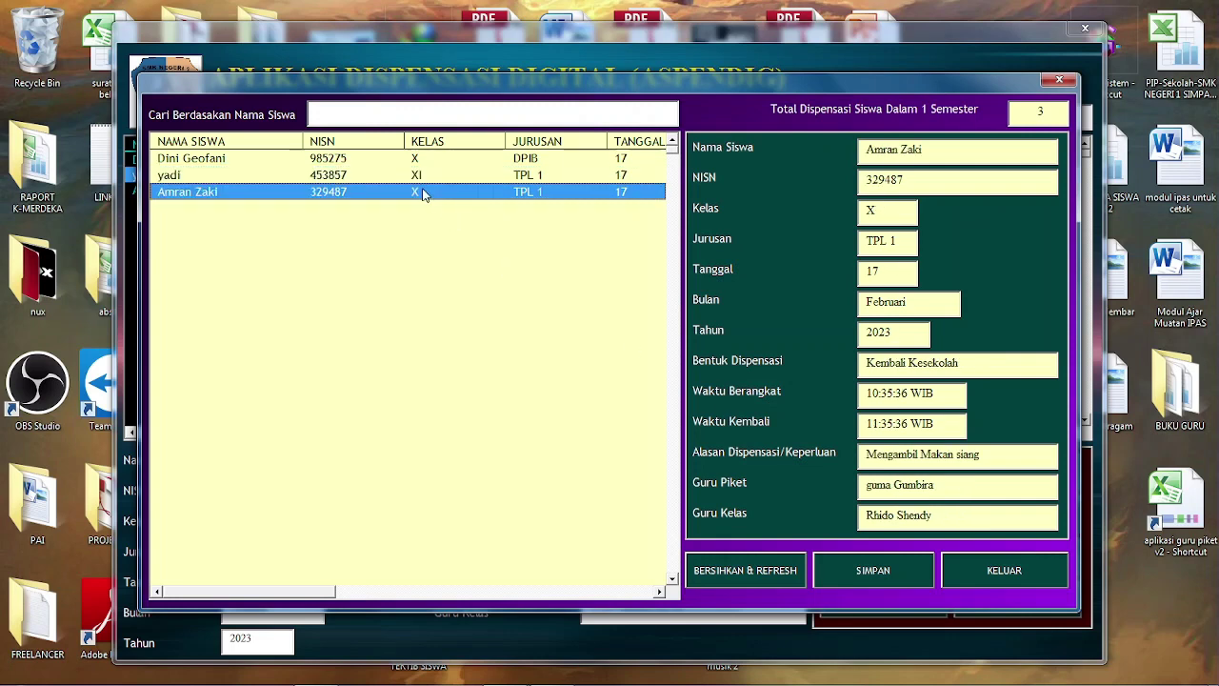
pyautogui.click(880, 572)
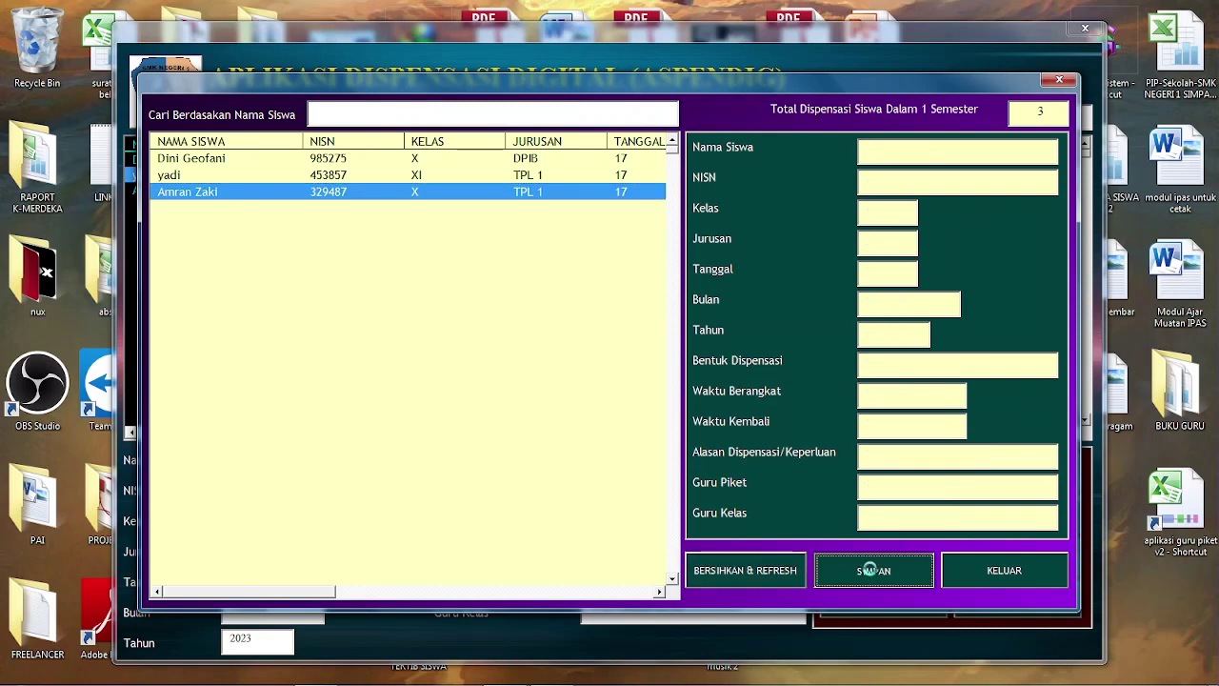
pyautogui.click(655, 404)
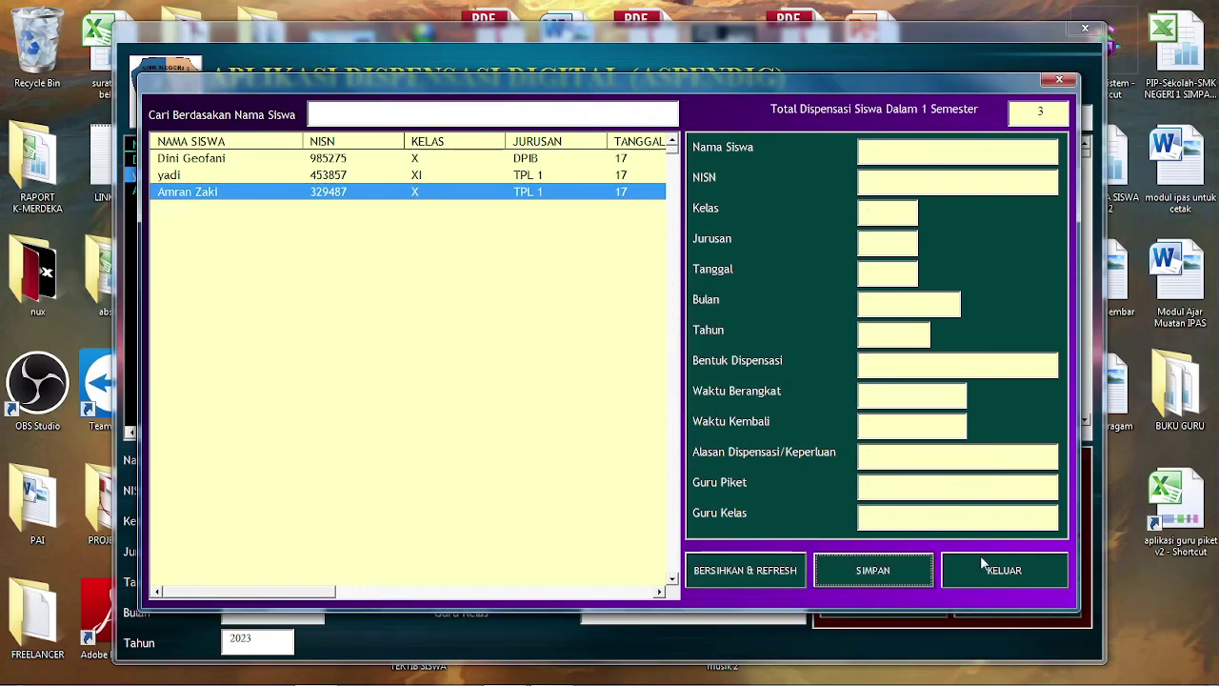
pyautogui.click(985, 568)
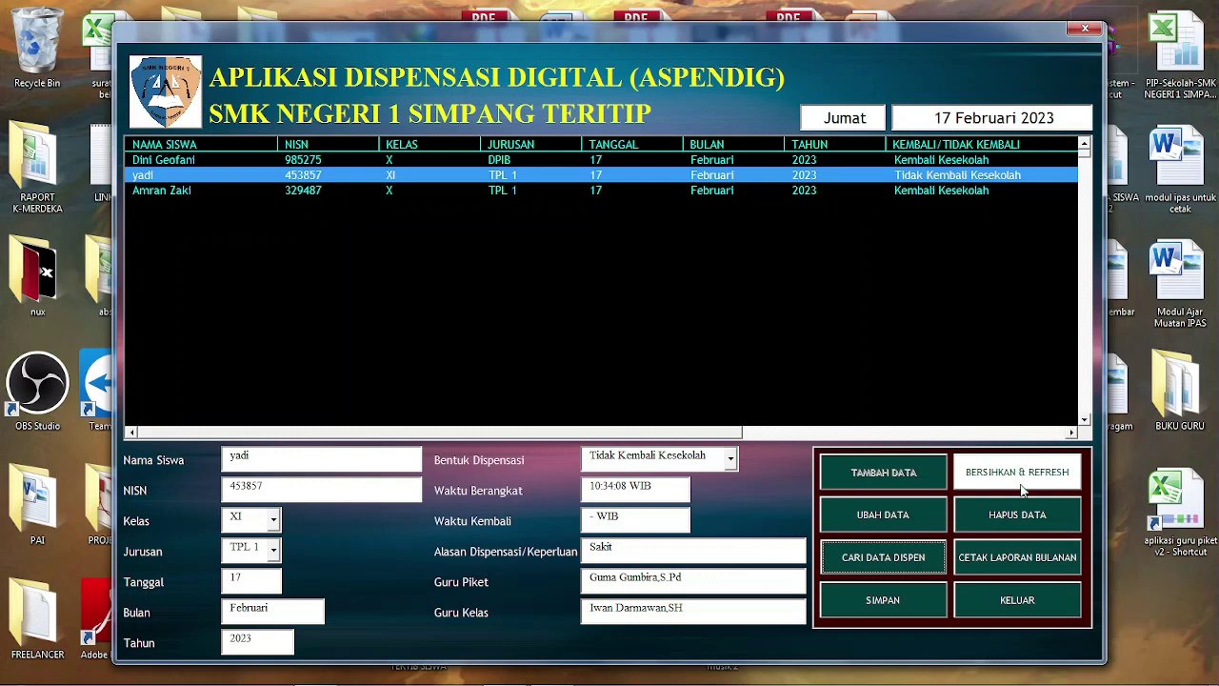
# Delete the class XI TPL 1 student's record with HAPUS DATA
pyautogui.click(720, 249)
pyautogui.click(708, 176)
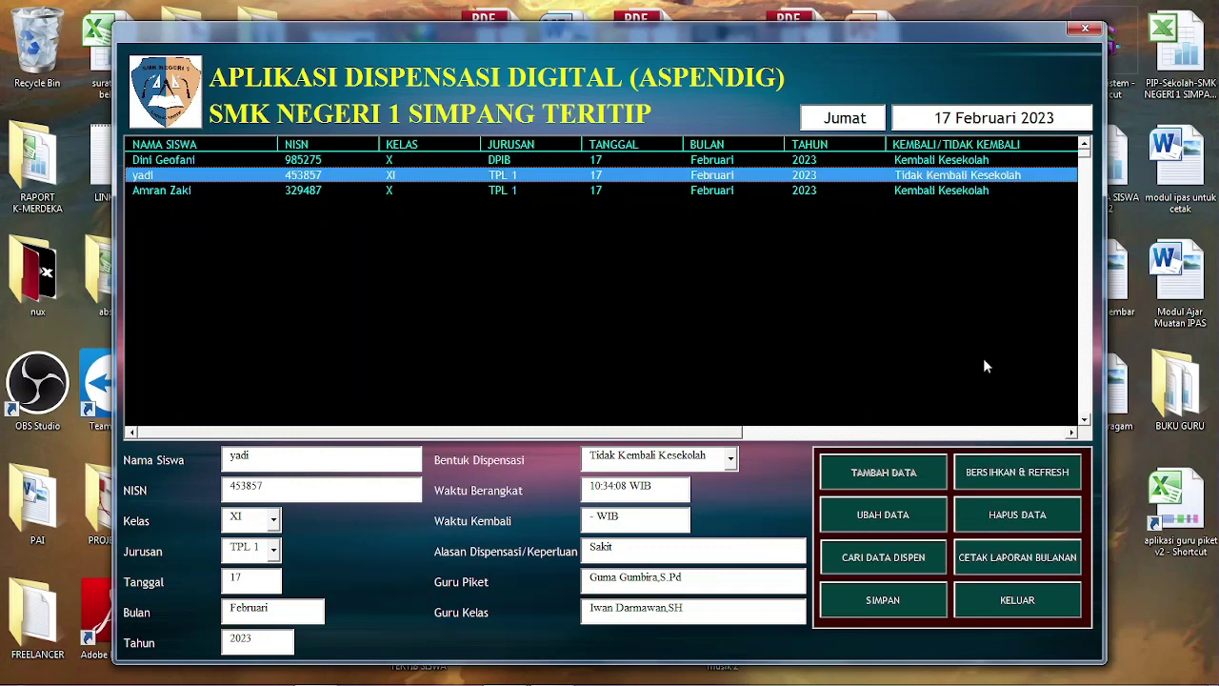
pyautogui.click(1019, 516)
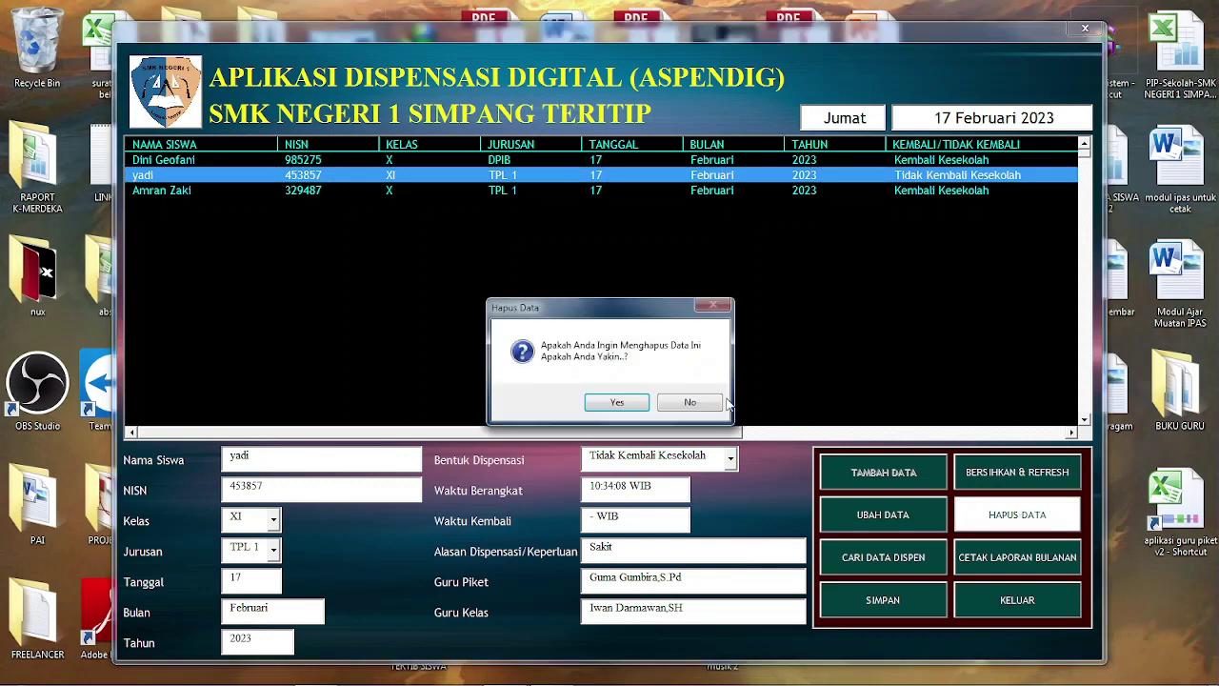
pyautogui.click(635, 404)
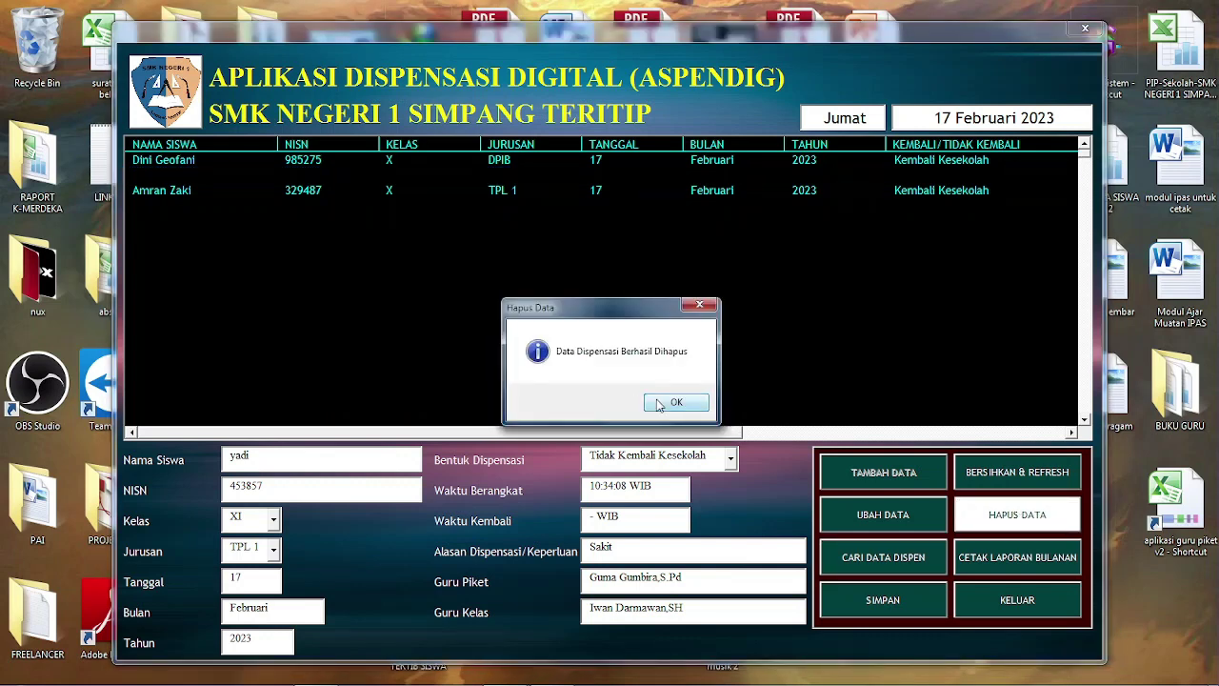
pyautogui.click(660, 404)
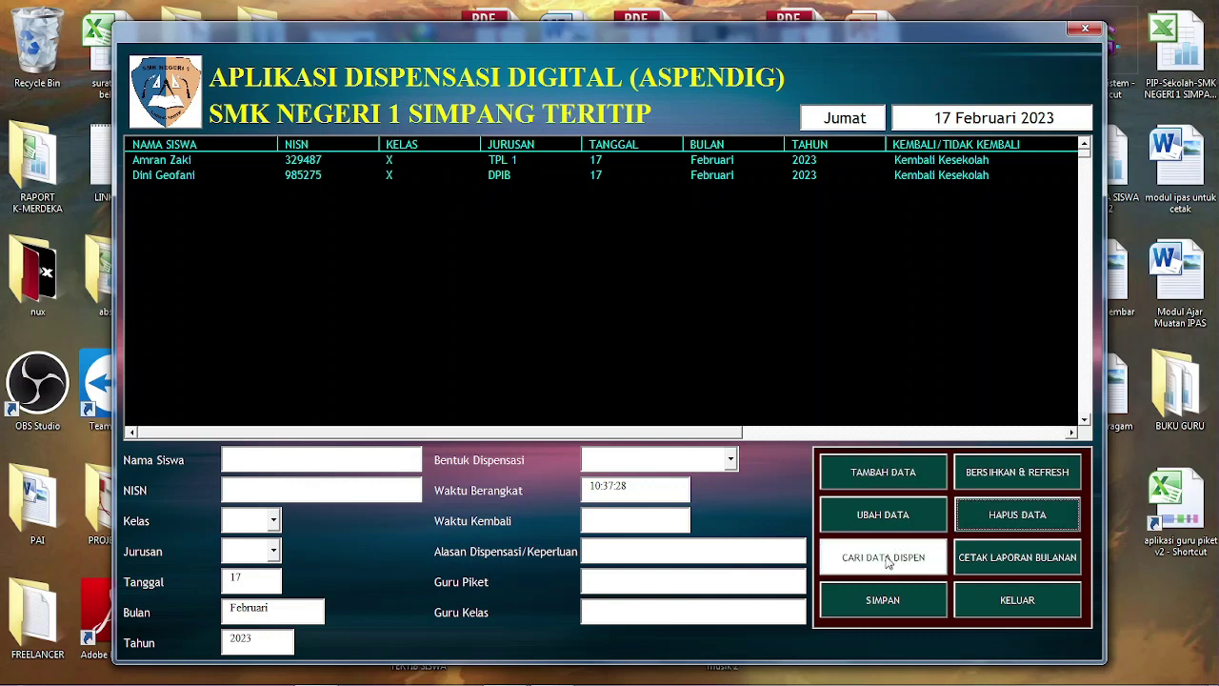
# Check the full list in CARI DATA DISPEN, save the data, and exit the search form
pyautogui.click(883, 557)
pyautogui.click(426, 111)
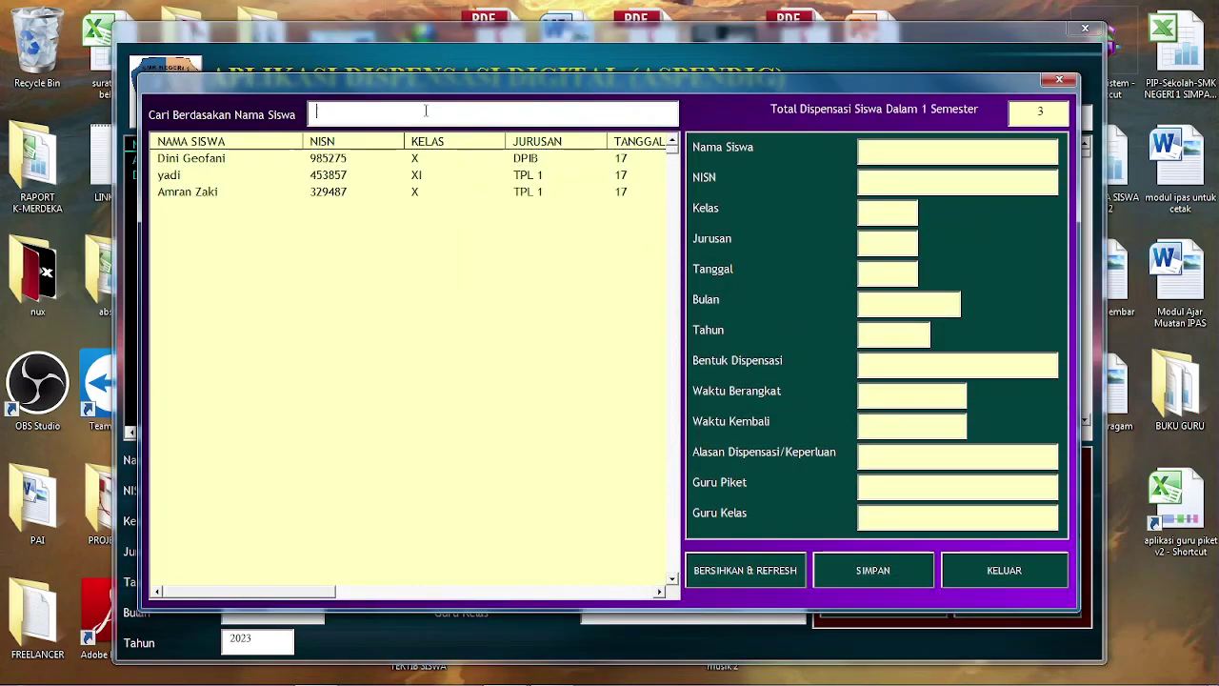
pyautogui.write('a')
pyautogui.press('BackSpace')
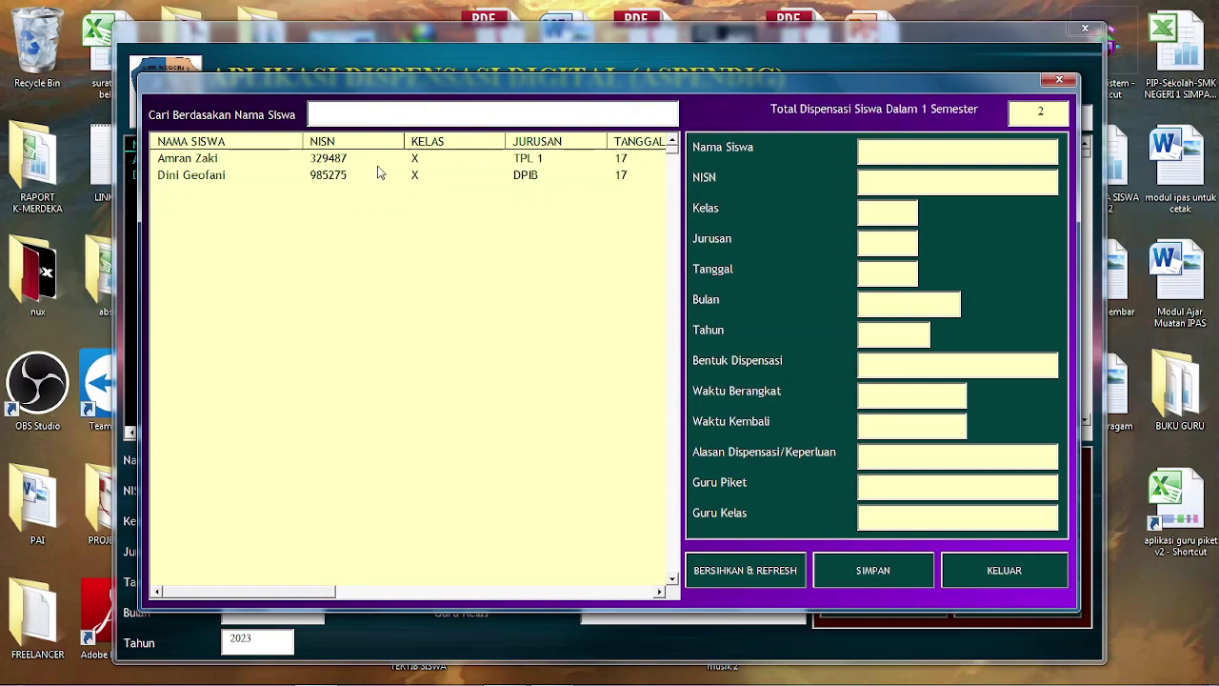
pyautogui.click(904, 575)
pyautogui.click(667, 402)
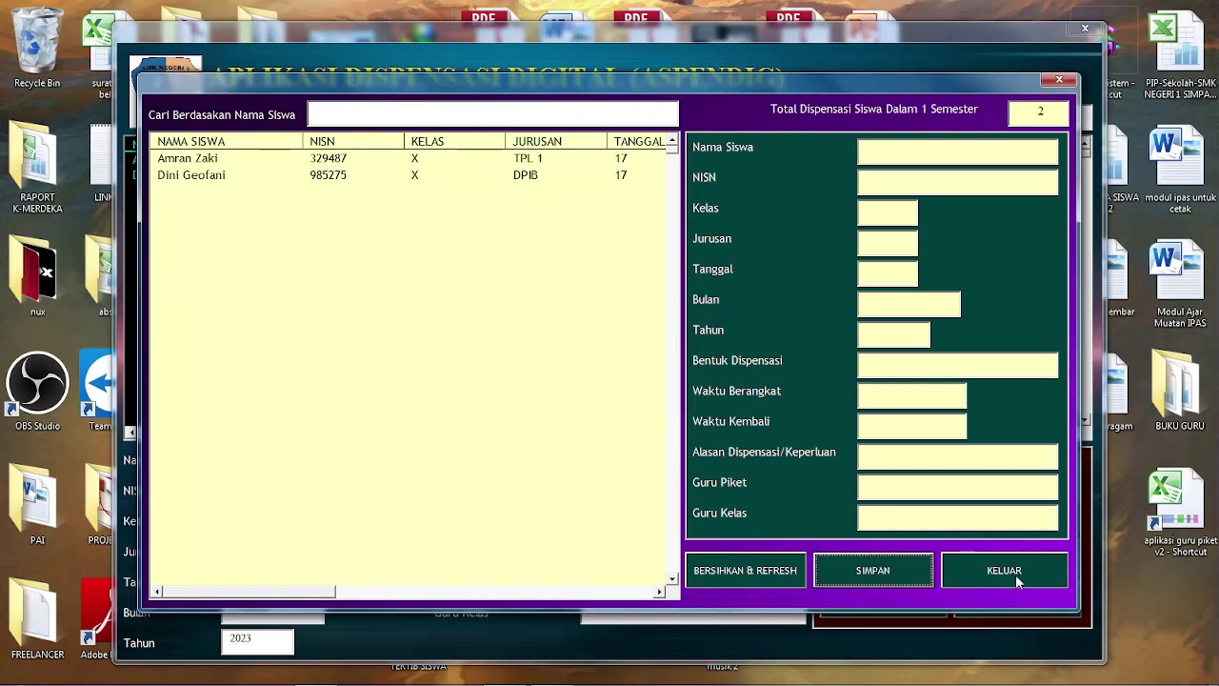
pyautogui.click(1019, 582)
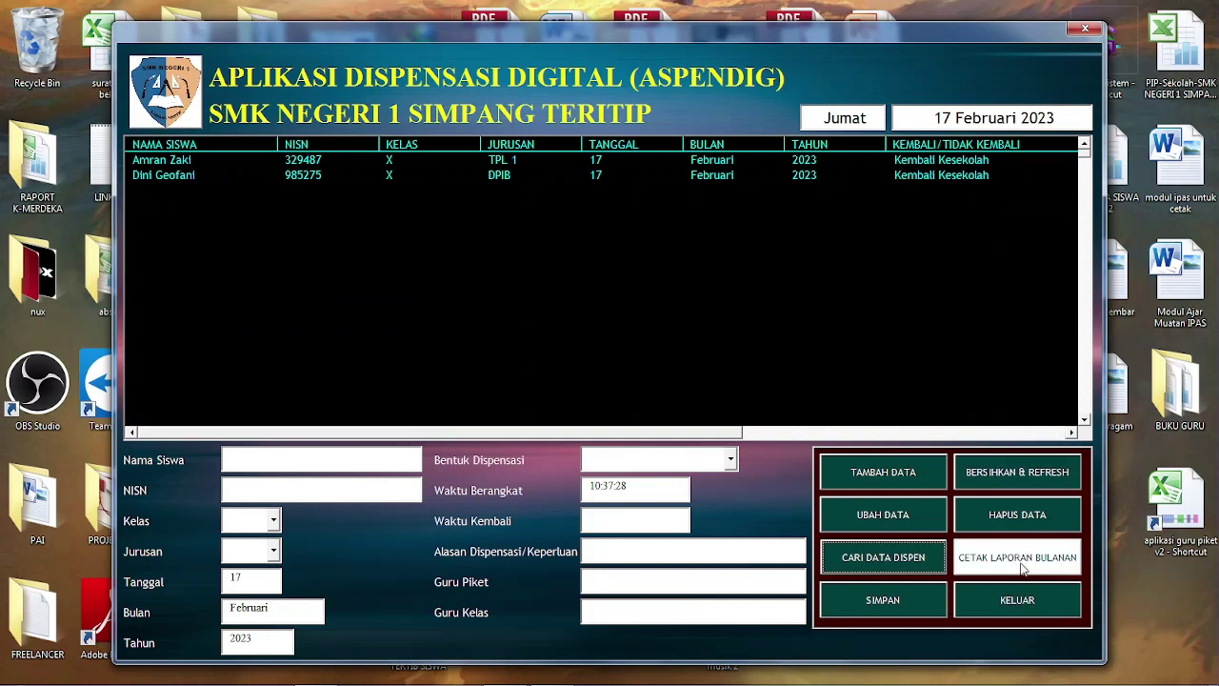
# Start the monthly report and fill in the staff member's and headmaster's names and NIPs
pyautogui.click(1025, 564)
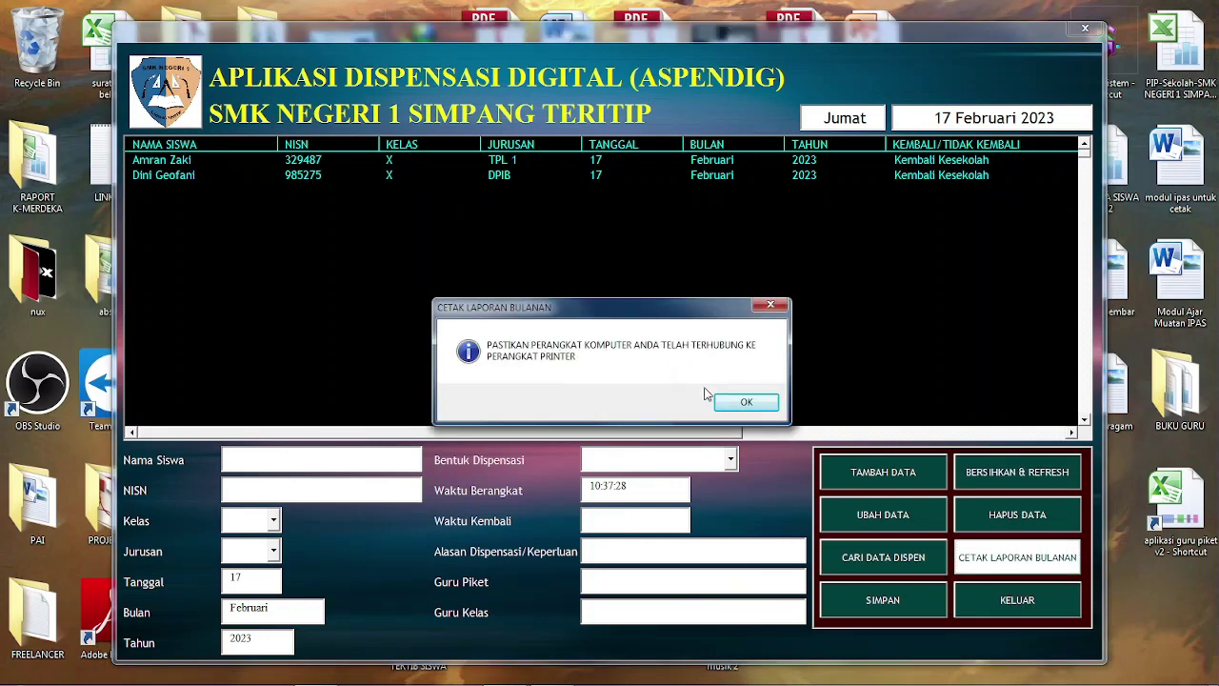
pyautogui.click(735, 404)
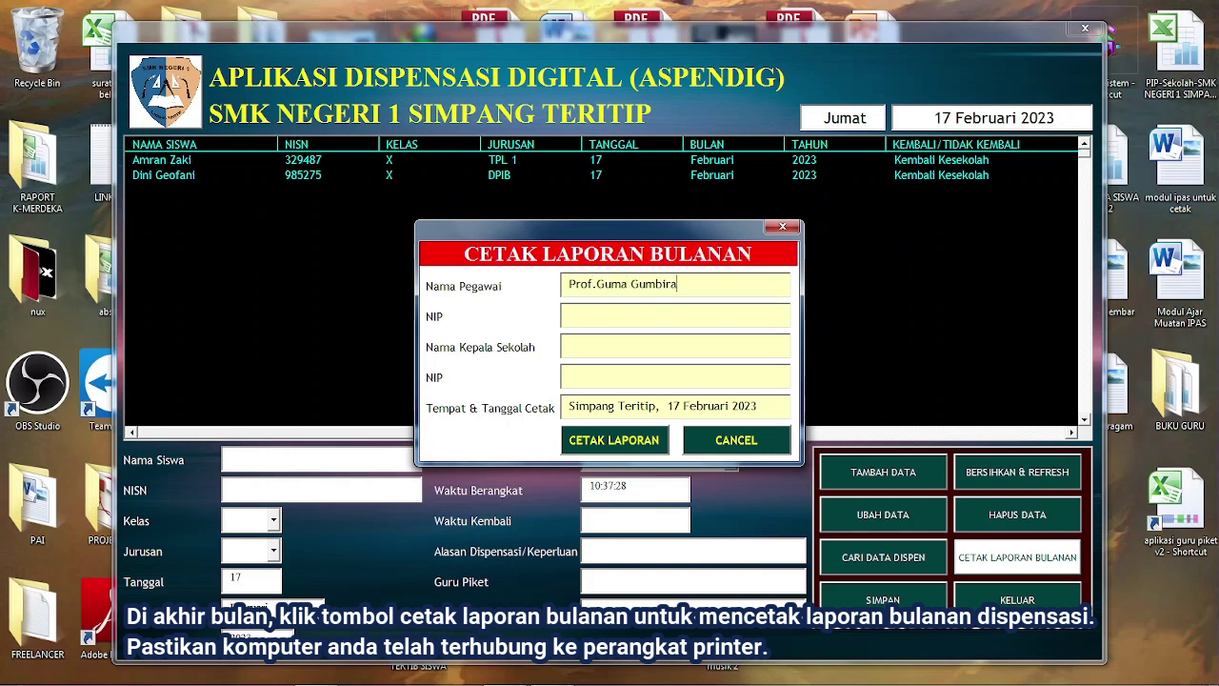
pyautogui.write(',M.Pd')
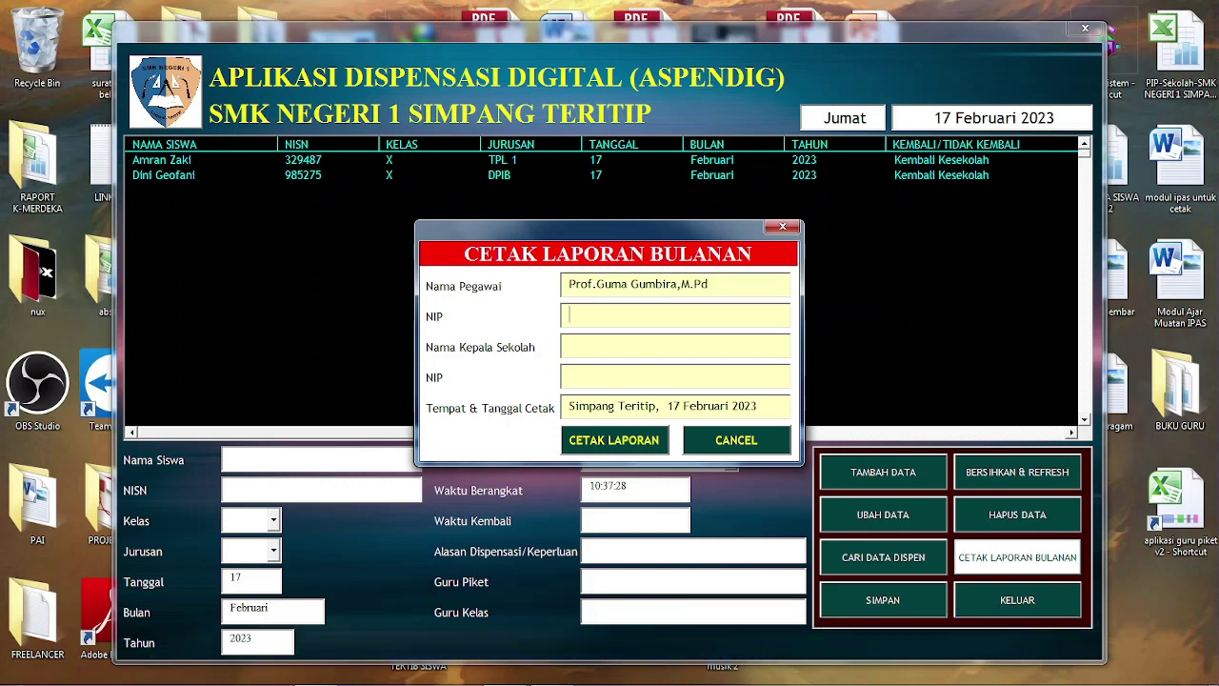
pyautogui.write('945878')
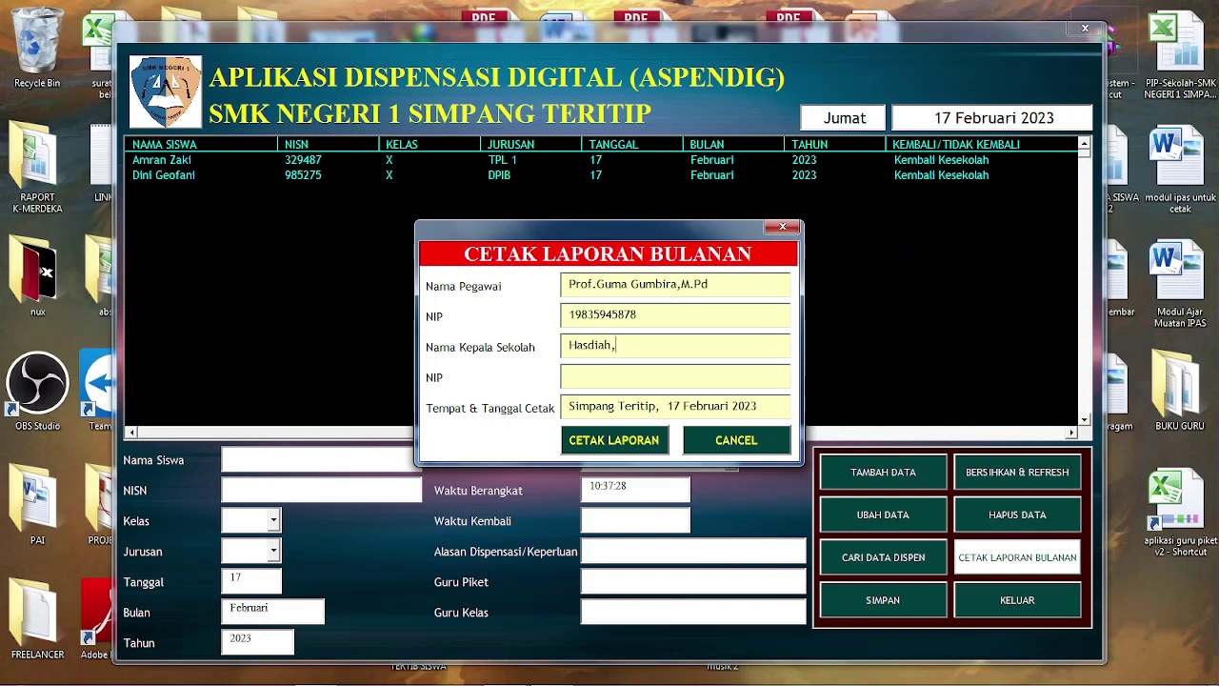
pyautogui.press('BackSpace')
pyautogui.press('BackSpace')
pyautogui.press('BackSpace')
pyautogui.press('BackSpace')
pyautogui.press('BackSpace')
pyautogui.press('BackSpace')
pyautogui.press('BackSpace')
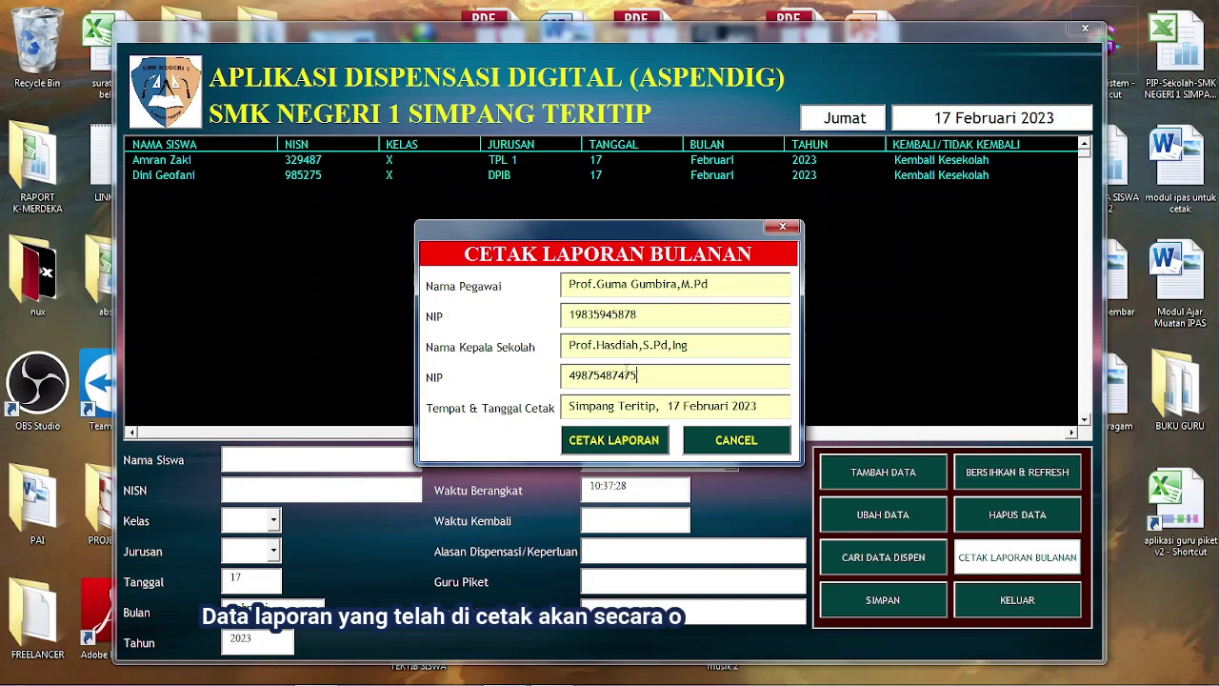
# Print the report to LAPORAN PIKET.pdf, cancel the offline printer job, and close the PDF
pyautogui.click(614, 440)
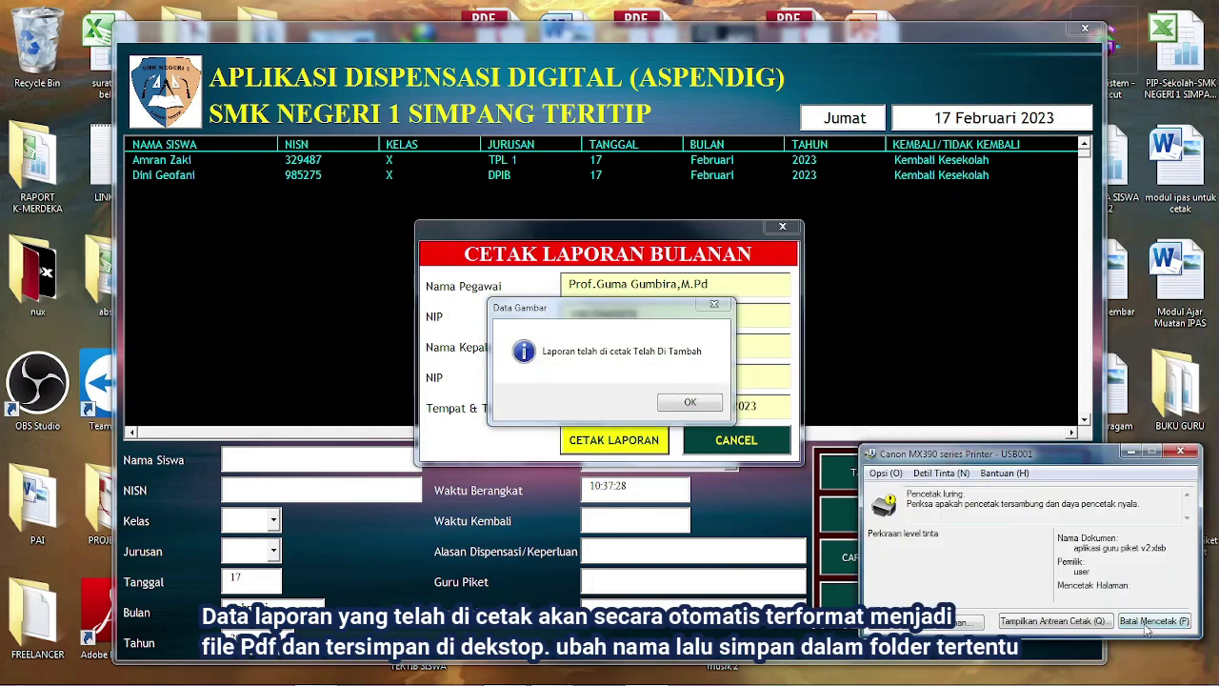
pyautogui.click(1146, 623)
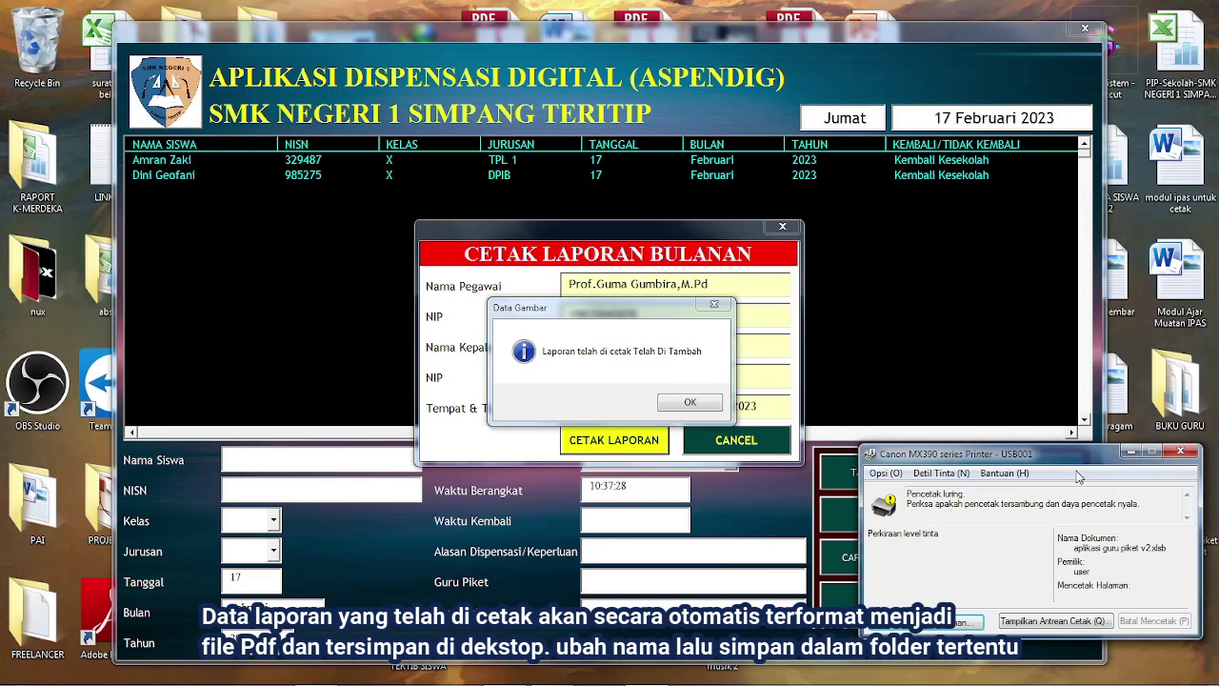
pyautogui.click(701, 407)
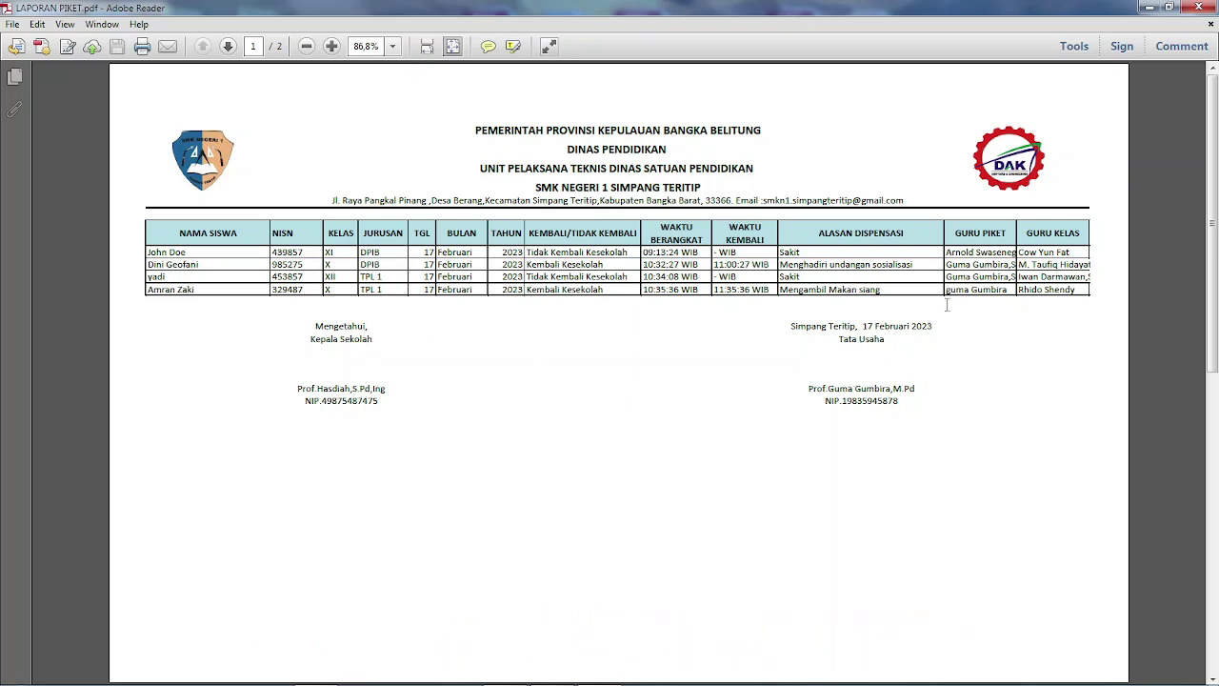
pyautogui.click(1198, 6)
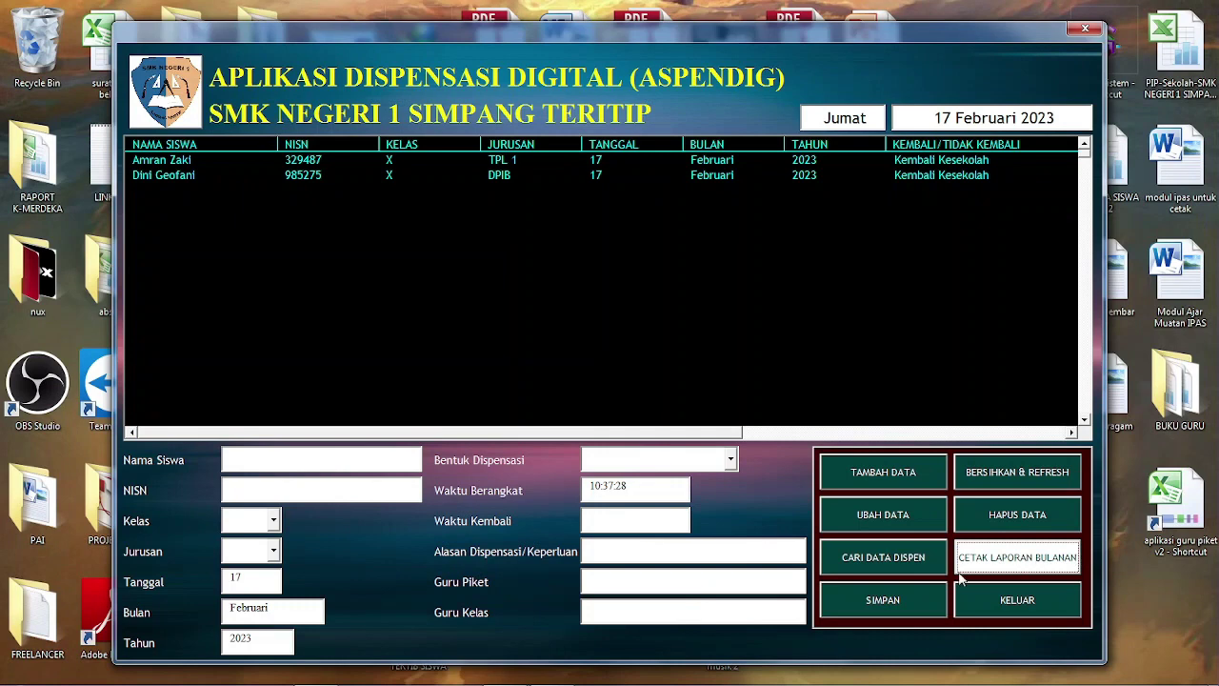
# Save the dispensation data with SIMPAN, then exit ASPENDIG via KELUAR, acknowledging the farewell message
pyautogui.click(893, 603)
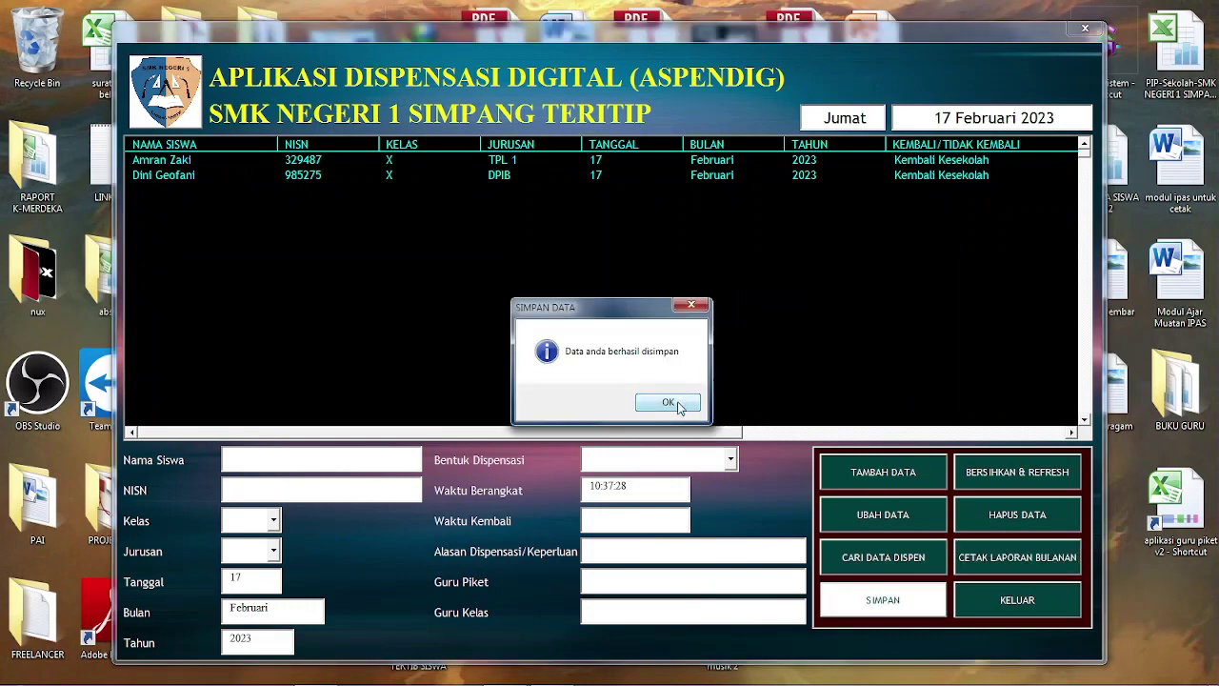
pyautogui.click(674, 405)
pyautogui.click(1016, 600)
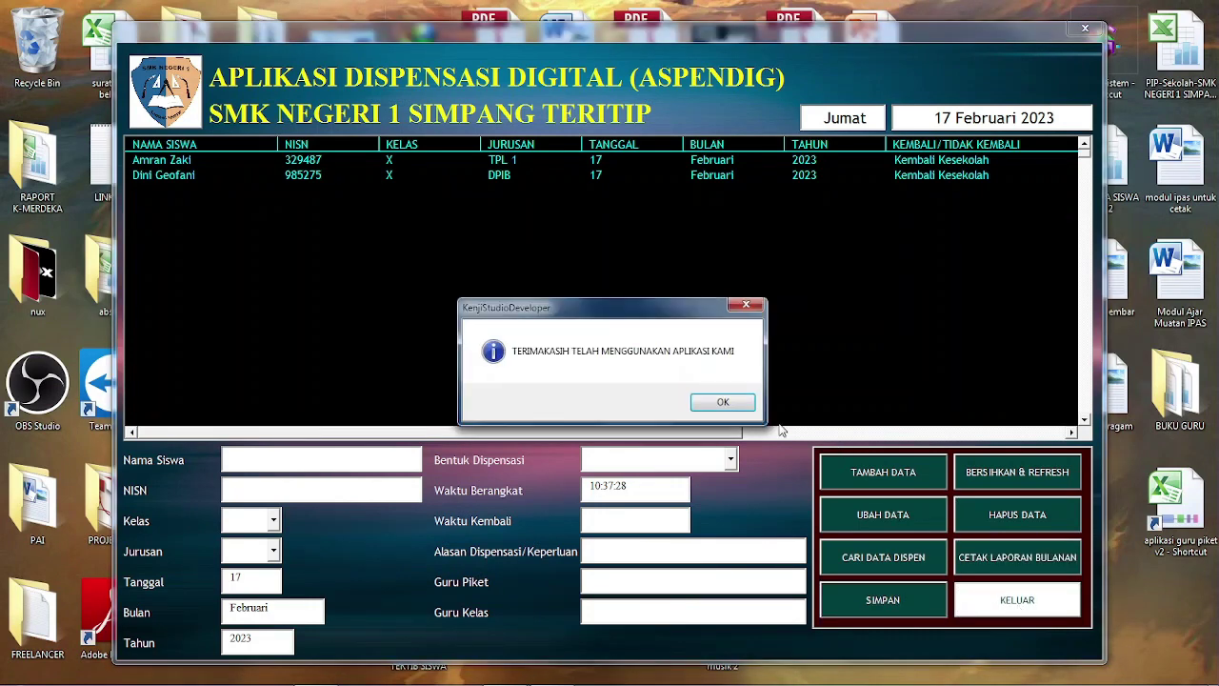
pyautogui.click(738, 405)
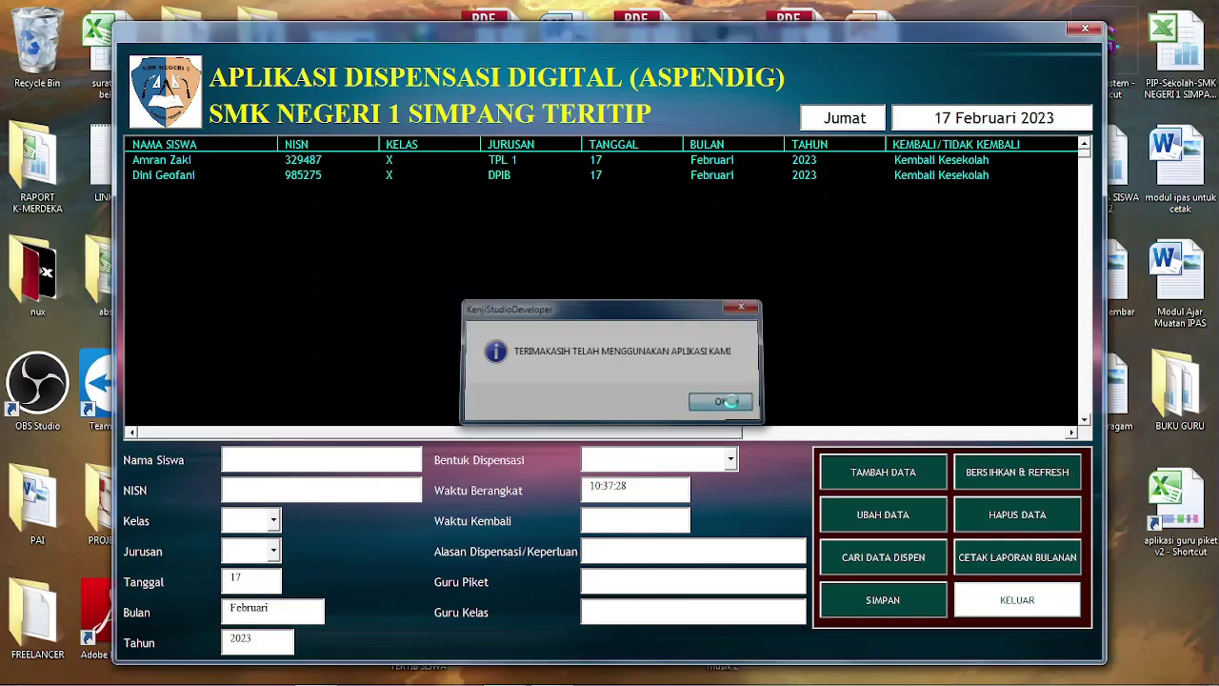